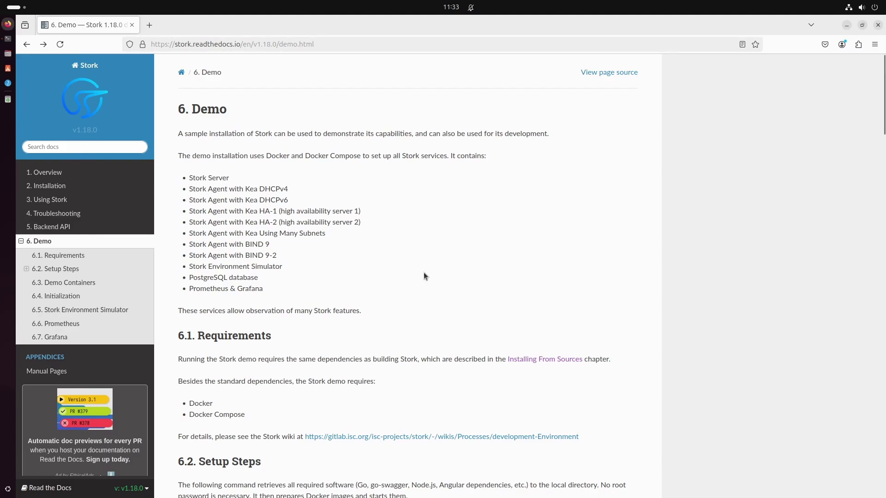
Step: From the Demo requirements sentence, follow the link to section 2.6 Installing From Sources
{"action": "left_click_drag", "start_coordinate": [372, 360], "coordinate": [616, 365]}
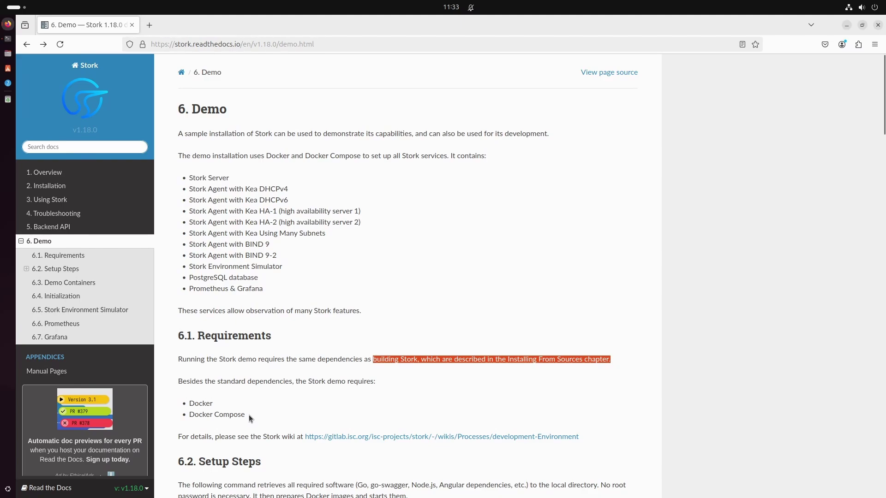
{"action": "left_click", "coordinate": [552, 360]}
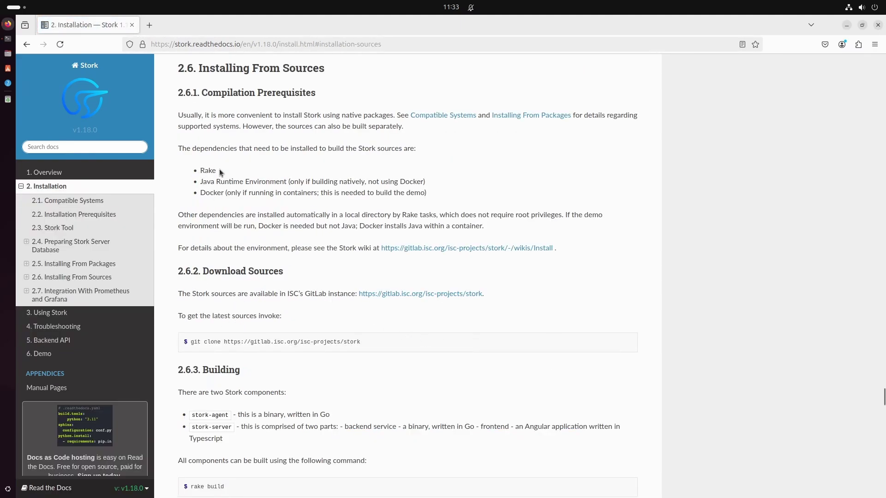
{"action": "left_click_drag", "start_coordinate": [202, 182], "coordinate": [285, 184]}
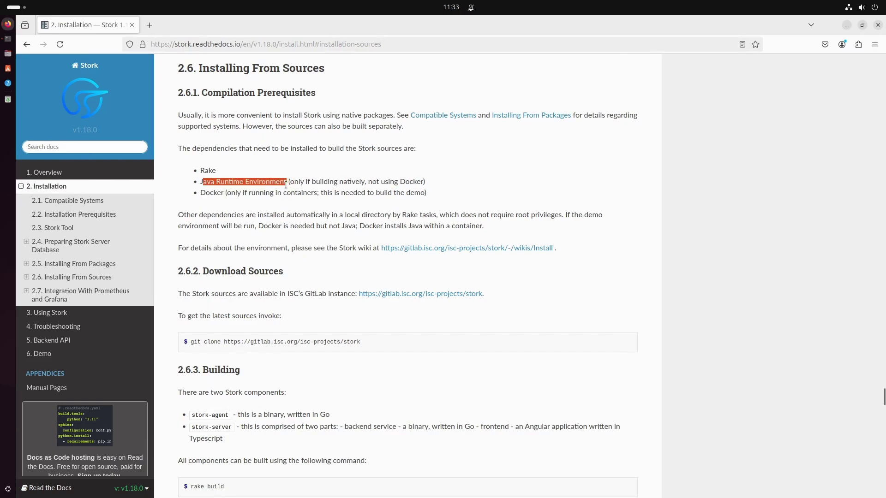
{"action": "left_click", "coordinate": [448, 183]}
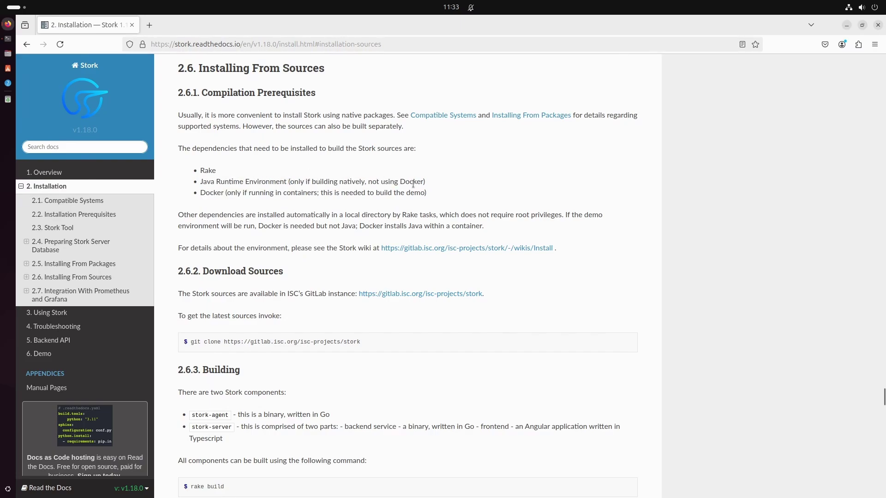
{"action": "left_click_drag", "start_coordinate": [202, 192], "coordinate": [447, 197]}
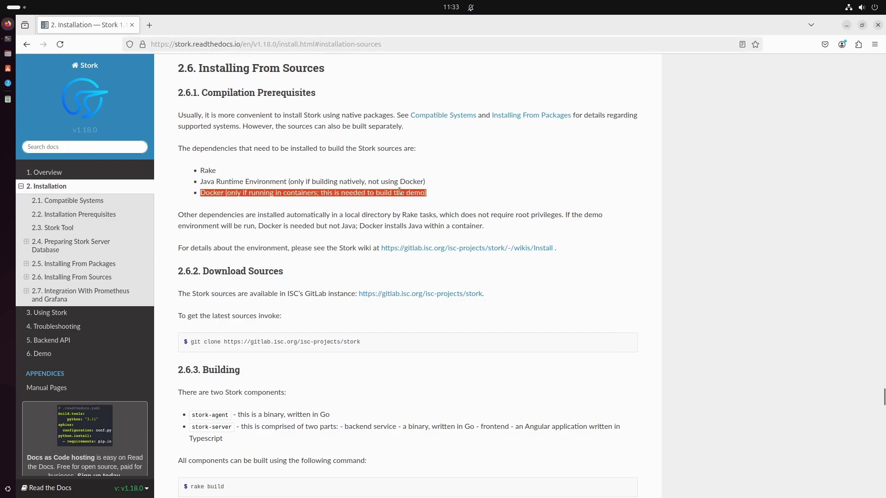
{"action": "left_click", "coordinate": [428, 193]}
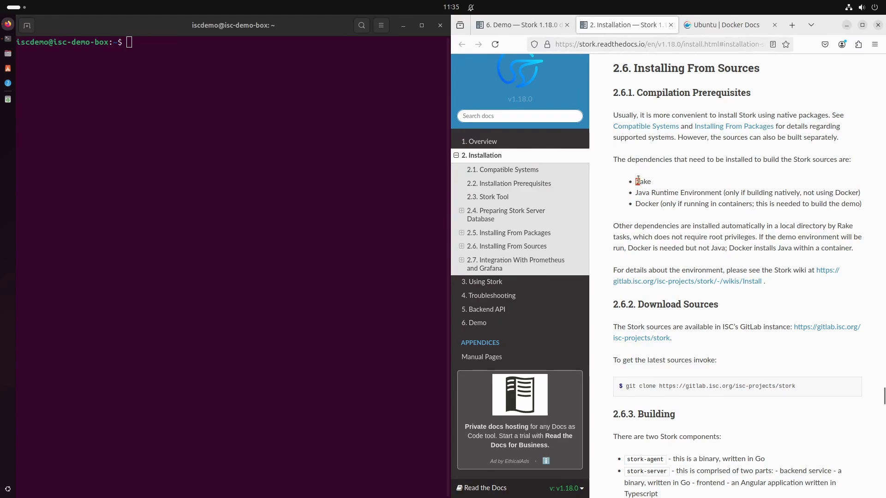
Step: Install rake 13.0.6 and its Ruby dependencies with sudo apt install rake, then clear the screen
{"action": "left_click_drag", "start_coordinate": [637, 180], "coordinate": [655, 182]}
{"action": "left_click", "coordinate": [138, 42]}
{"action": "type", "text": "sudo"}
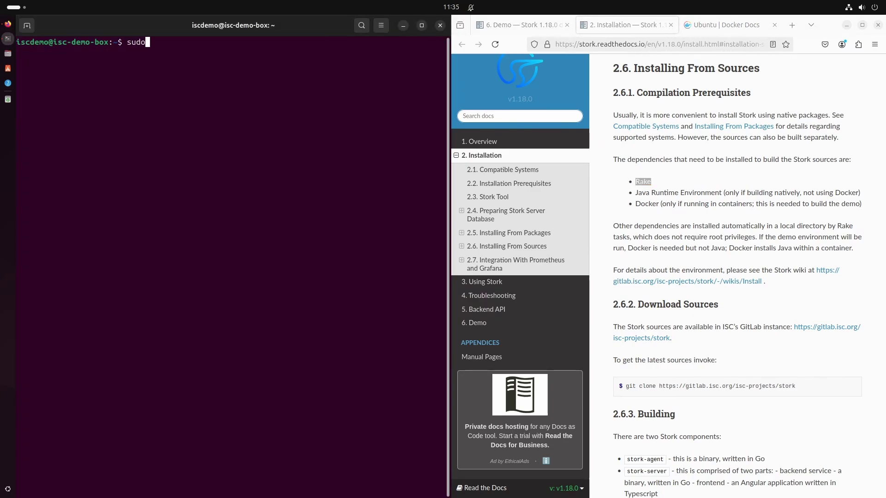
{"action": "type", "text": " apt install rake"}
{"action": "key", "text": "Return"}
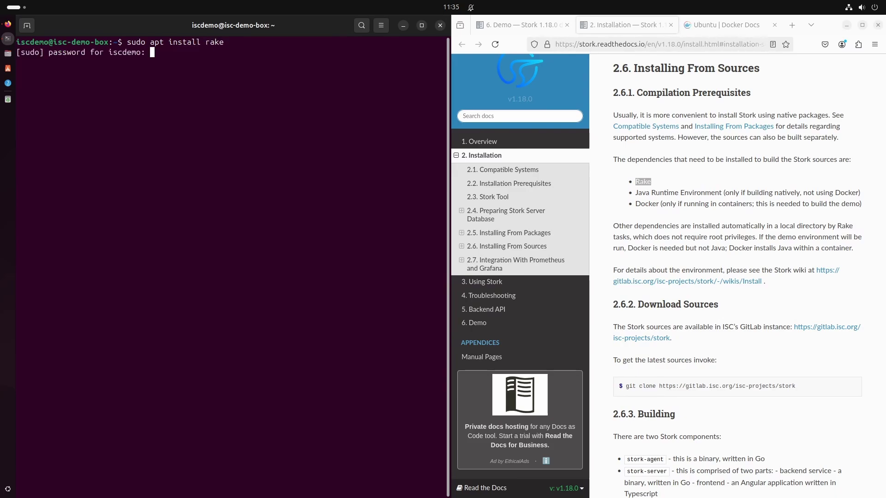
{"action": "key", "text": "Return"}
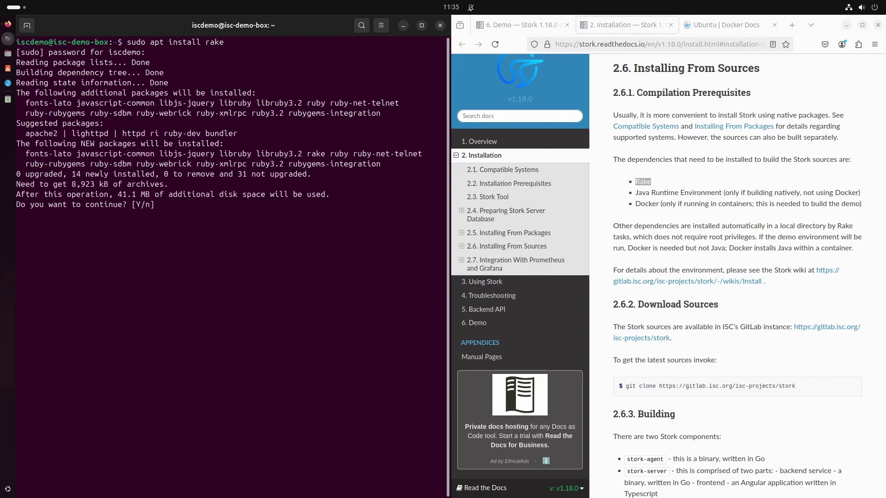
{"action": "type", "text": "y"}
{"action": "key", "text": "Return"}
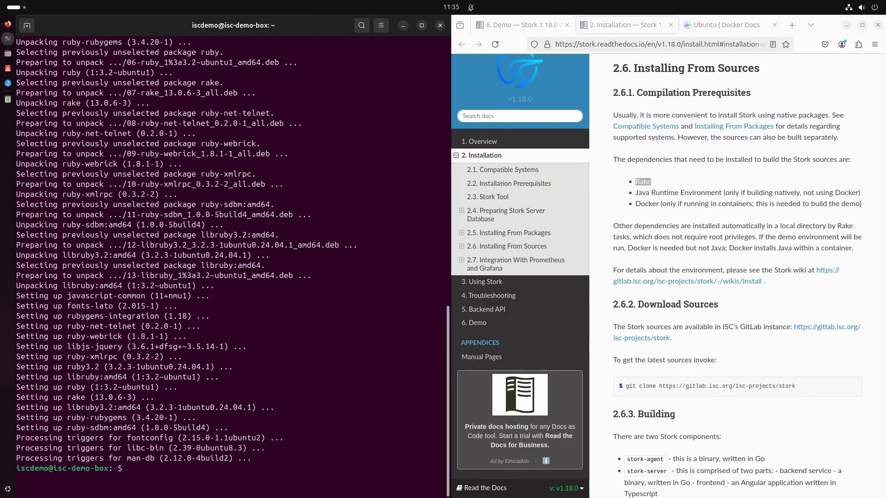
{"action": "type", "text": "clear"}
{"action": "key", "text": "Return"}
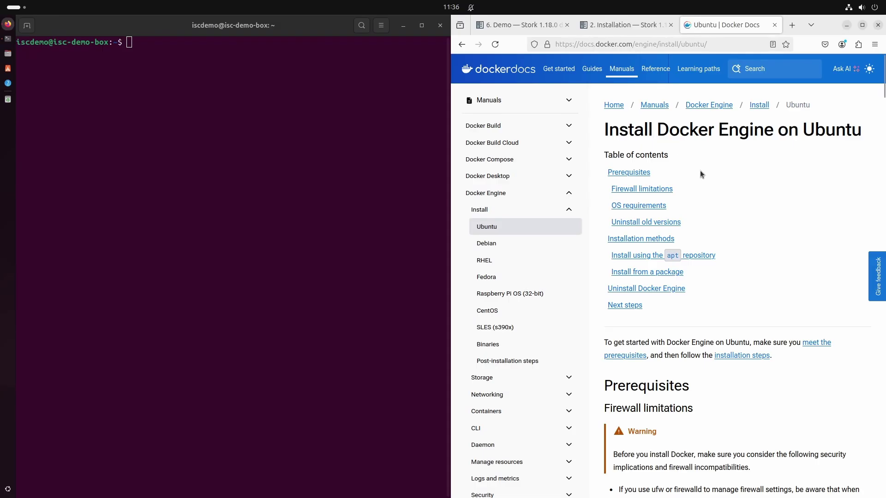
Step: Run Docker's conflicting-package removal loop (nothing installed), then go to the apt repository instructions
{"action": "scroll", "coordinate": [820, 318], "scroll_direction": "down", "scroll_amount": 10}
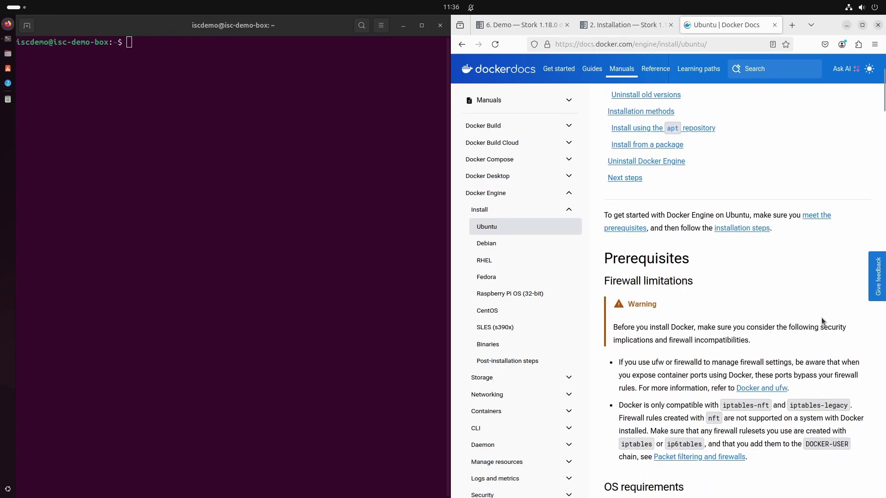
{"action": "scroll", "coordinate": [812, 321], "scroll_direction": "down", "scroll_amount": 5}
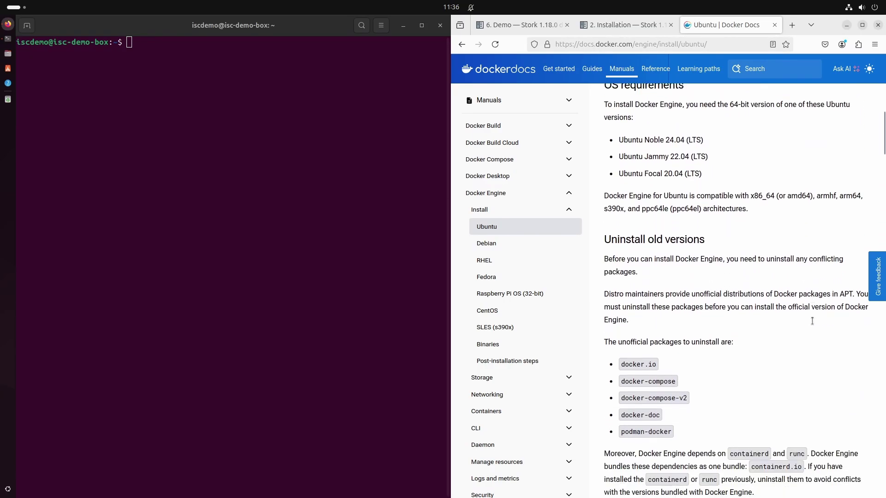
{"action": "scroll", "coordinate": [811, 321], "scroll_direction": "down", "scroll_amount": 3}
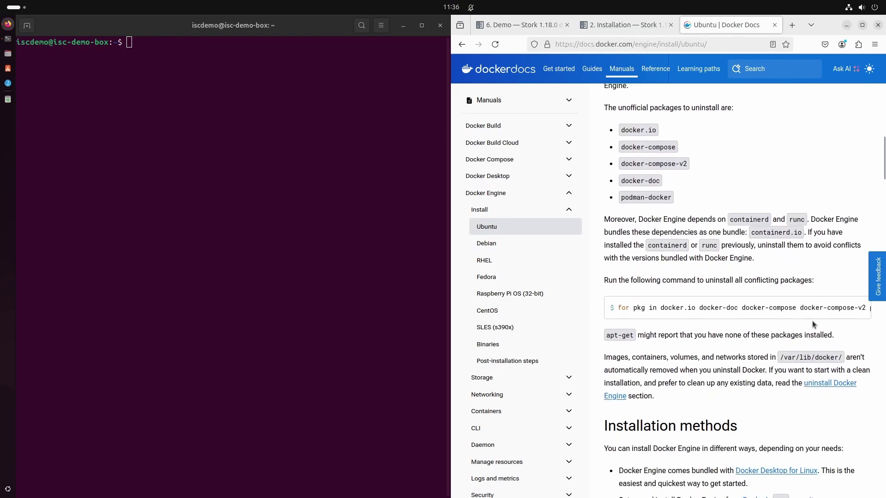
{"action": "left_click", "coordinate": [861, 310]}
{"action": "right_click", "coordinate": [155, 45]}
{"action": "left_click", "coordinate": [190, 73]}
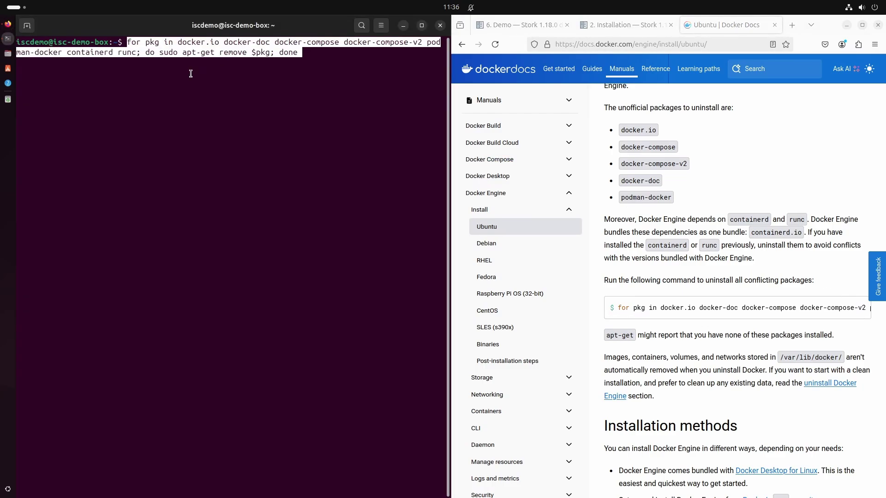
{"action": "key", "text": "Return"}
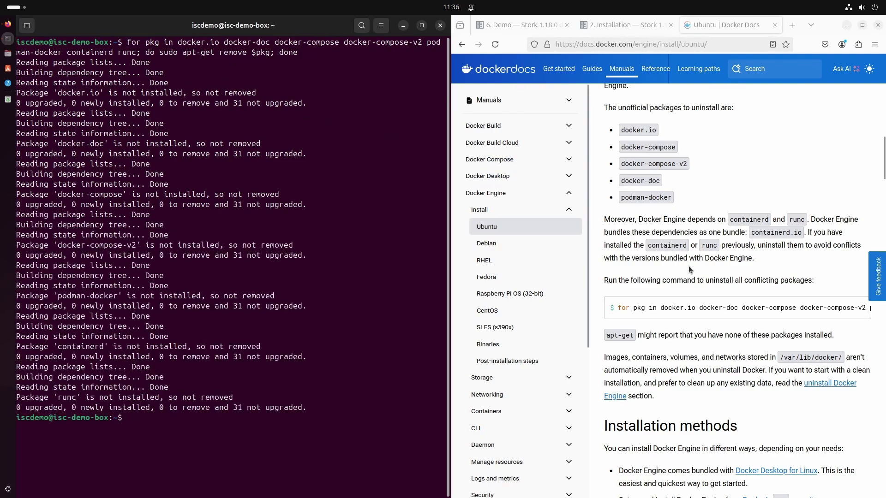
{"action": "scroll", "coordinate": [688, 265], "scroll_direction": "down", "scroll_amount": 5}
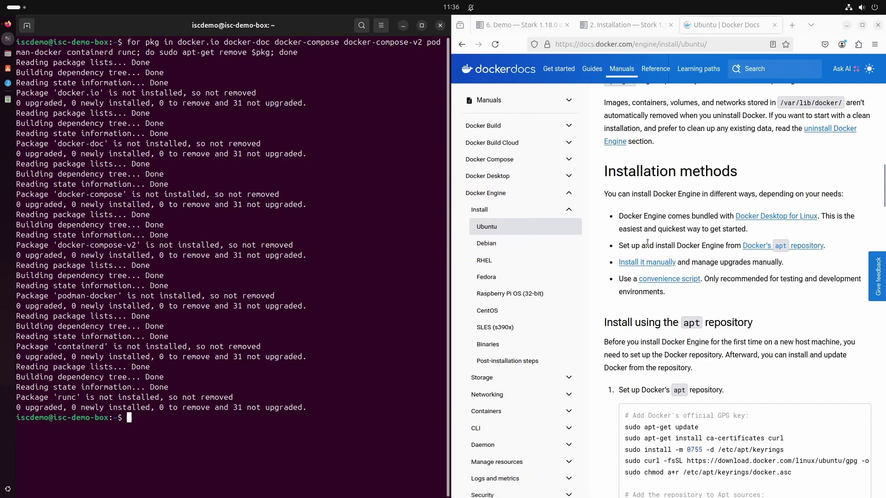
{"action": "left_click", "coordinate": [774, 246]}
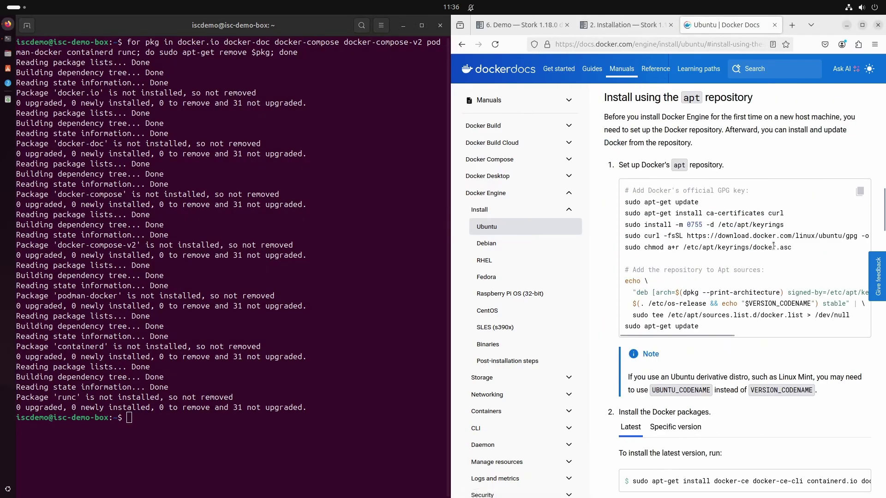
Step: Add Docker's GPG key and apt repository, accepting the curl install and refreshing package lists
{"action": "left_click", "coordinate": [859, 194]}
{"action": "right_click", "coordinate": [147, 416]}
{"action": "left_click", "coordinate": [199, 347]}
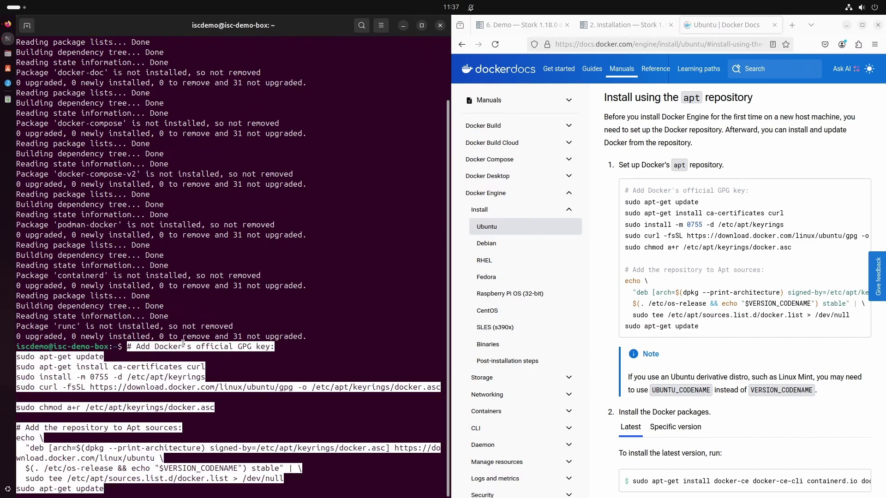
{"action": "key", "text": "Return"}
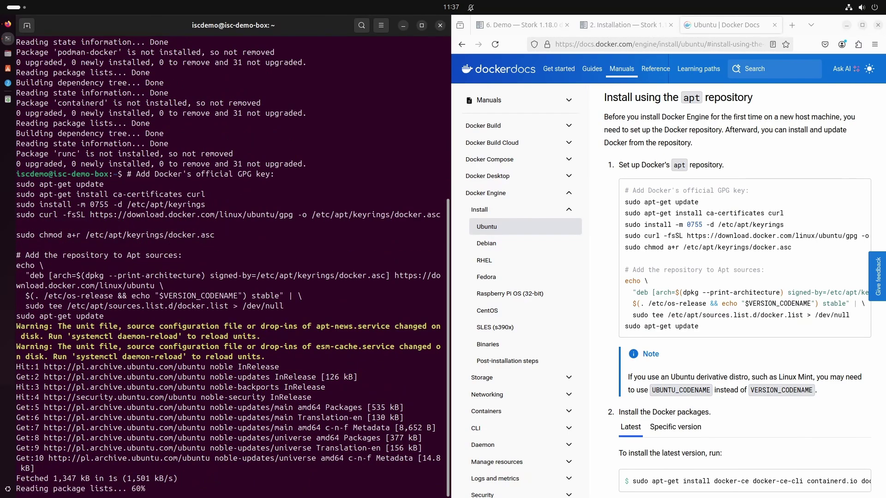
{"action": "type", "text": "y"}
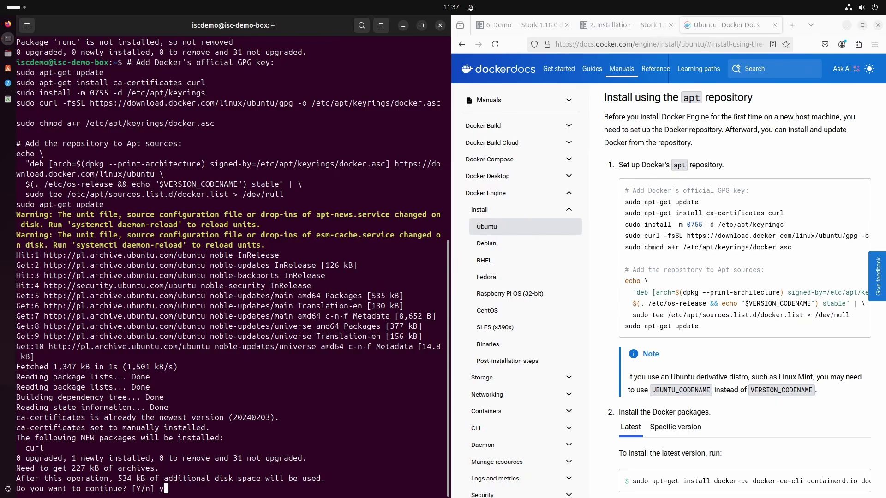
{"action": "key", "text": "Return"}
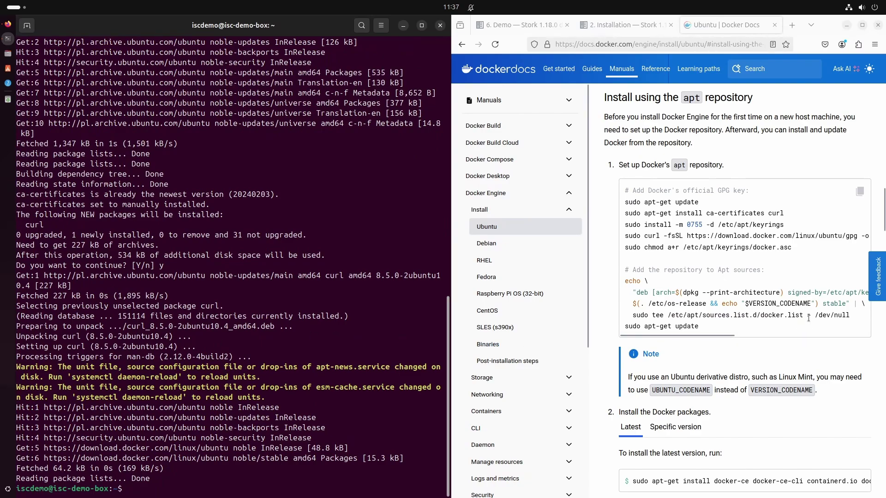
{"action": "scroll", "coordinate": [738, 341], "scroll_direction": "down", "scroll_amount": 3}
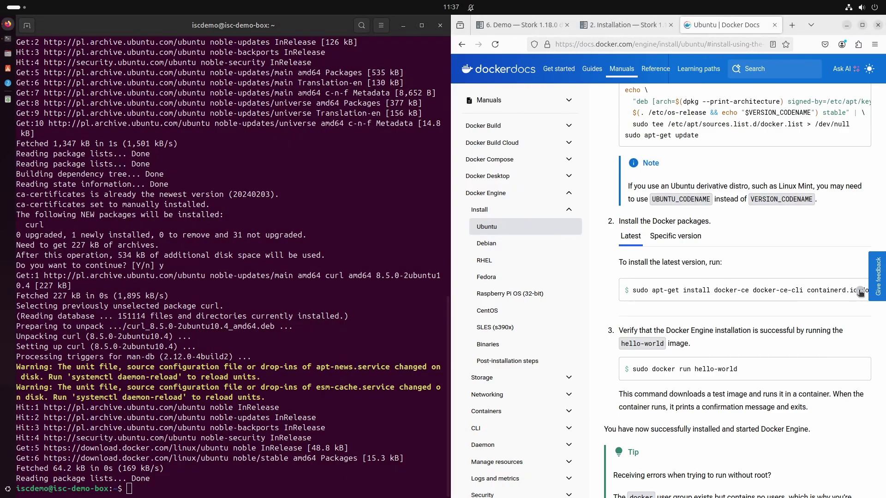
{"action": "right_click", "coordinate": [203, 491]}
Step: Install the docker-ce Docker Engine packages, confirming with y
{"action": "left_click", "coordinate": [238, 421]}
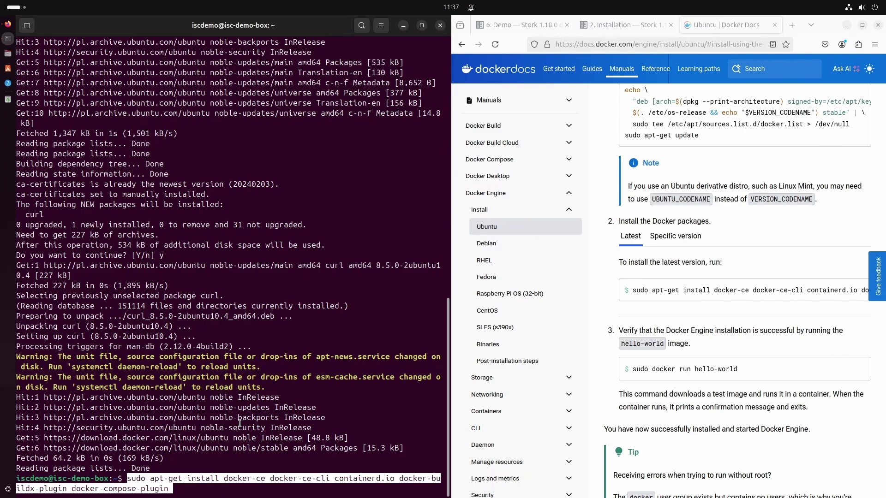
{"action": "key", "text": "Return"}
{"action": "type", "text": "y"}
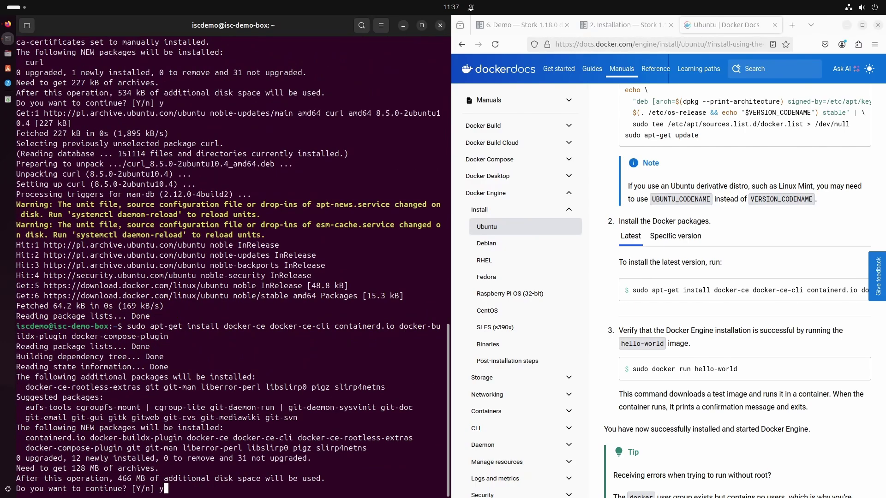
{"action": "key", "text": "Return"}
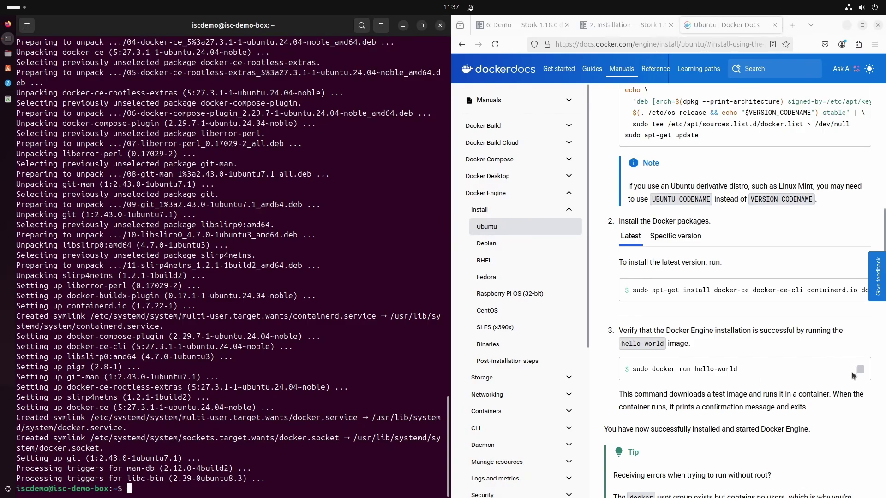
Step: Run sudo docker run hello-world and check for the 'Hello from Docker!' message
{"action": "left_click", "coordinate": [860, 372]}
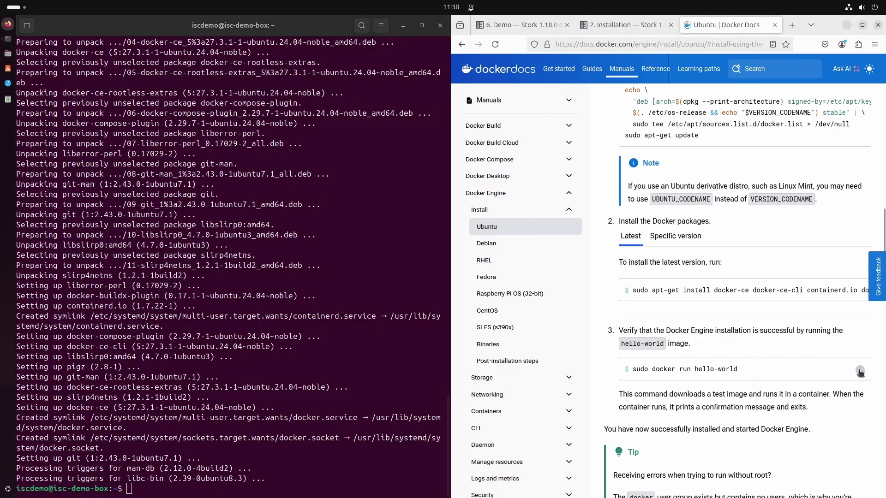
{"action": "right_click", "coordinate": [266, 491]}
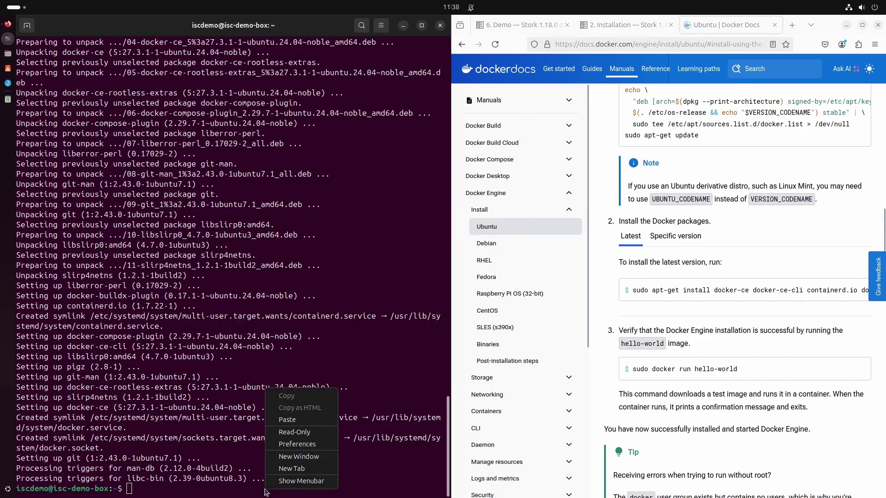
{"action": "left_click", "coordinate": [302, 420]}
{"action": "key", "text": "Return"}
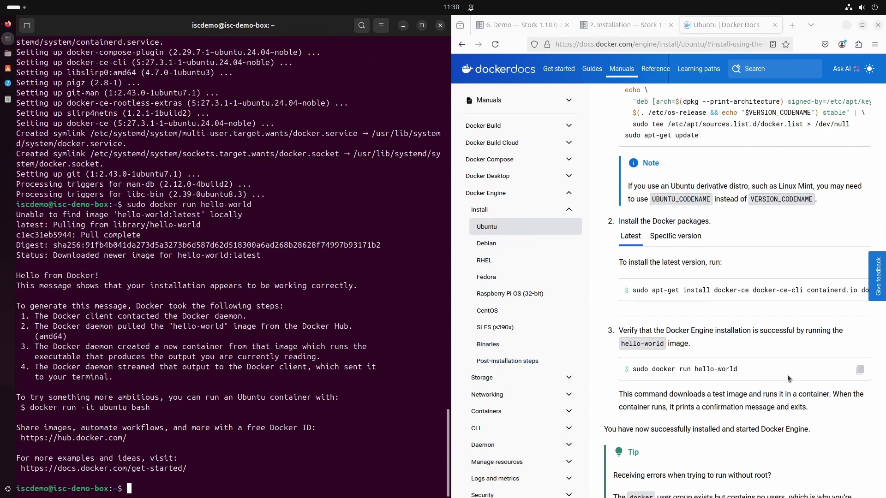
{"action": "scroll", "coordinate": [787, 374], "scroll_direction": "down", "scroll_amount": 12}
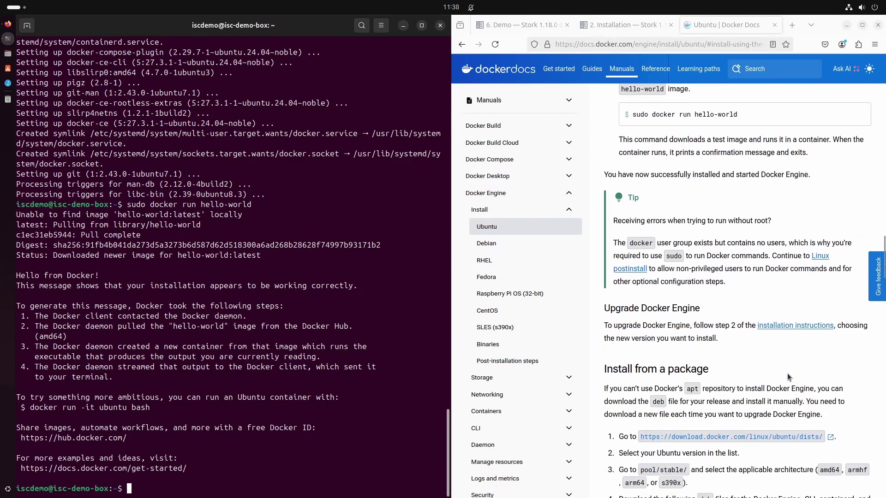
{"action": "scroll", "coordinate": [787, 373], "scroll_direction": "down", "scroll_amount": 15}
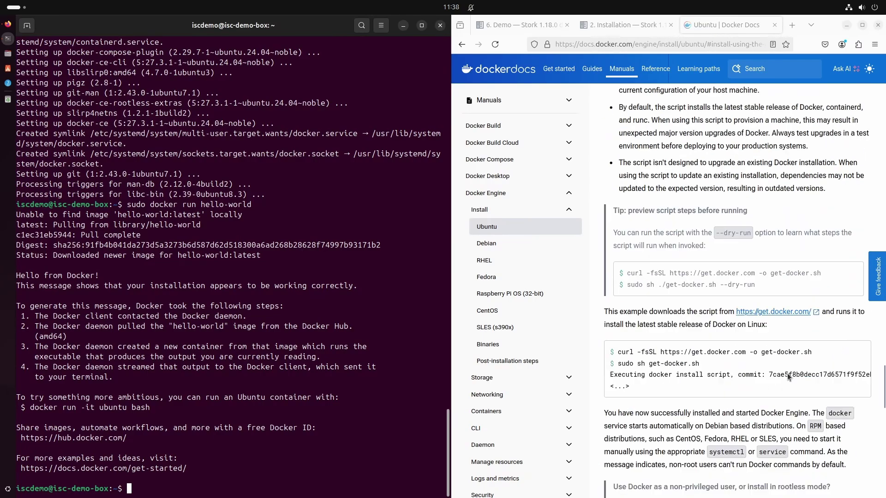
{"action": "scroll", "coordinate": [787, 372], "scroll_direction": "down", "scroll_amount": 10}
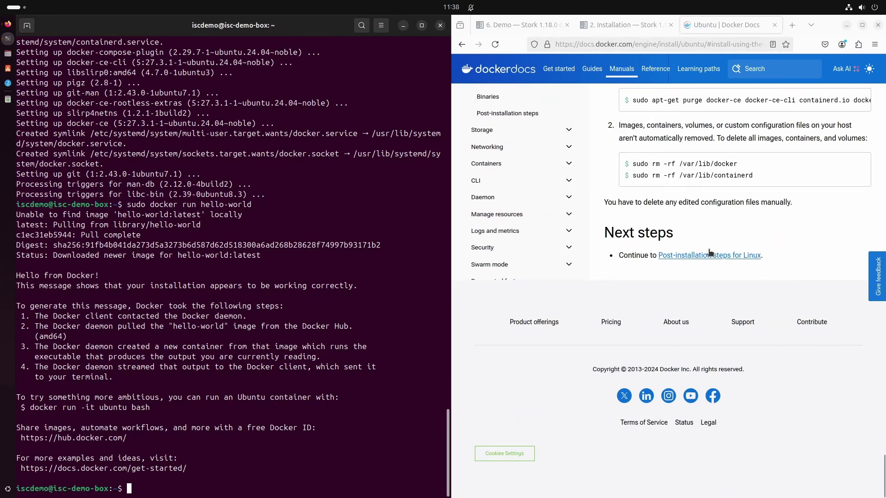
Step: From the Linux post-installation steps, create the docker group with groupadd docker
{"action": "left_click", "coordinate": [706, 257]}
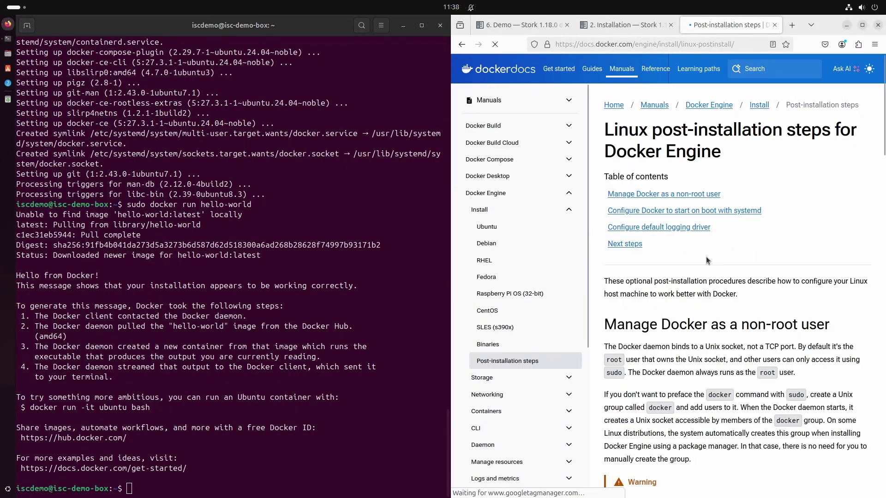
{"action": "scroll", "coordinate": [763, 241], "scroll_direction": "down", "scroll_amount": 4}
{"action": "scroll", "coordinate": [762, 241], "scroll_direction": "down", "scroll_amount": 3}
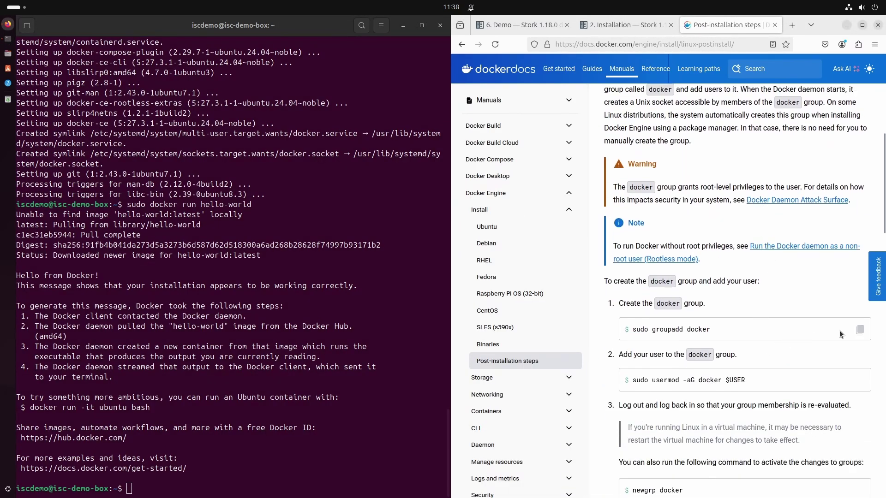
{"action": "left_click", "coordinate": [861, 331]}
{"action": "right_click", "coordinate": [198, 390]}
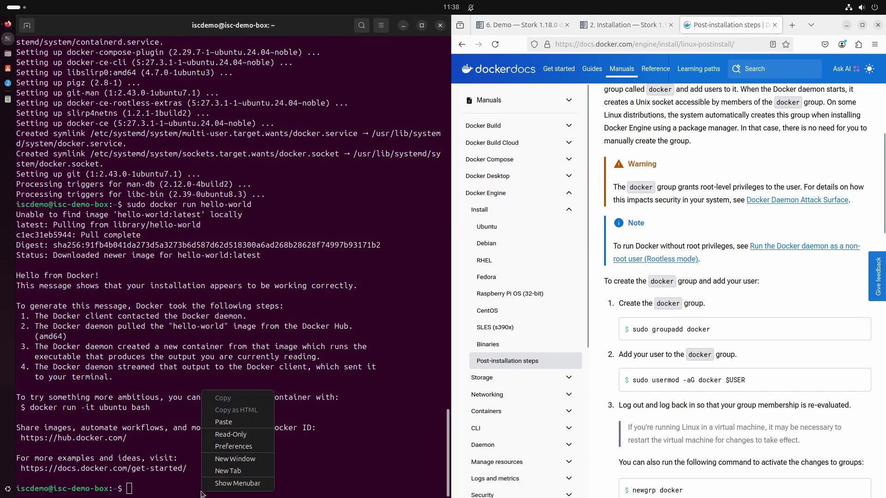
{"action": "left_click", "coordinate": [257, 416]}
{"action": "key", "text": "Return"}
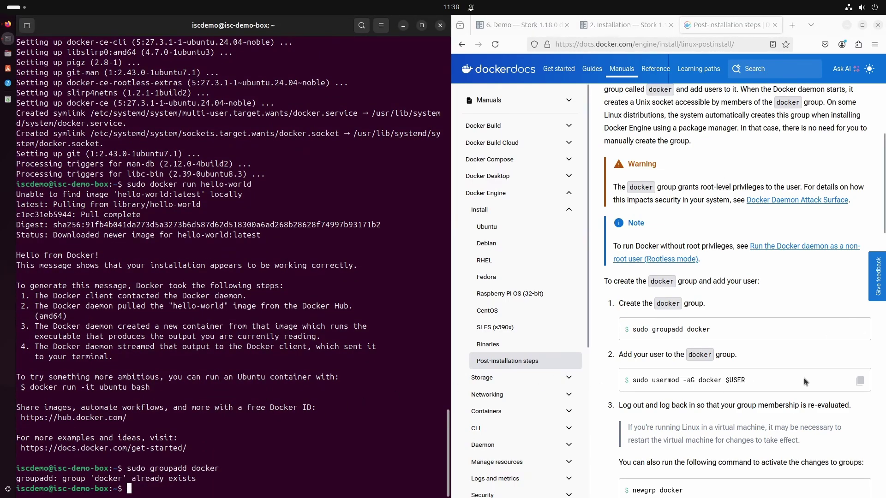
Step: Add the current user to the docker group and activate it with newgrp docker
{"action": "left_click", "coordinate": [861, 383]}
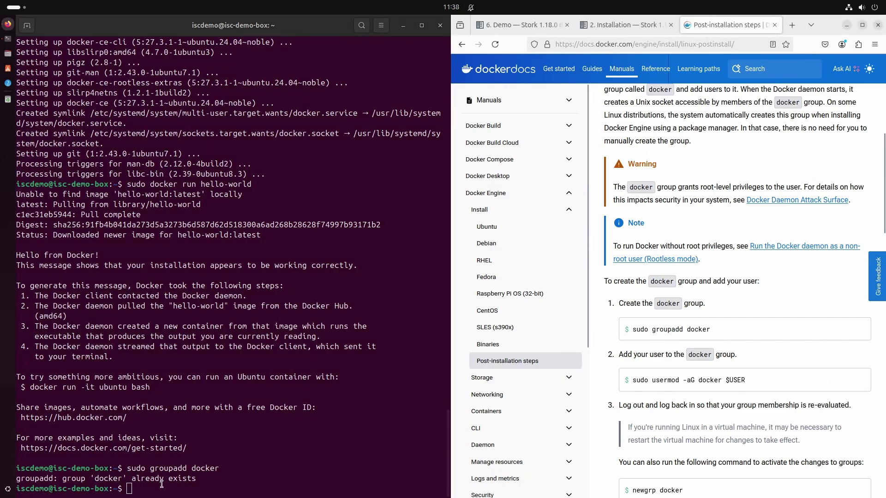
{"action": "right_click", "coordinate": [175, 391]}
{"action": "left_click", "coordinate": [210, 423]}
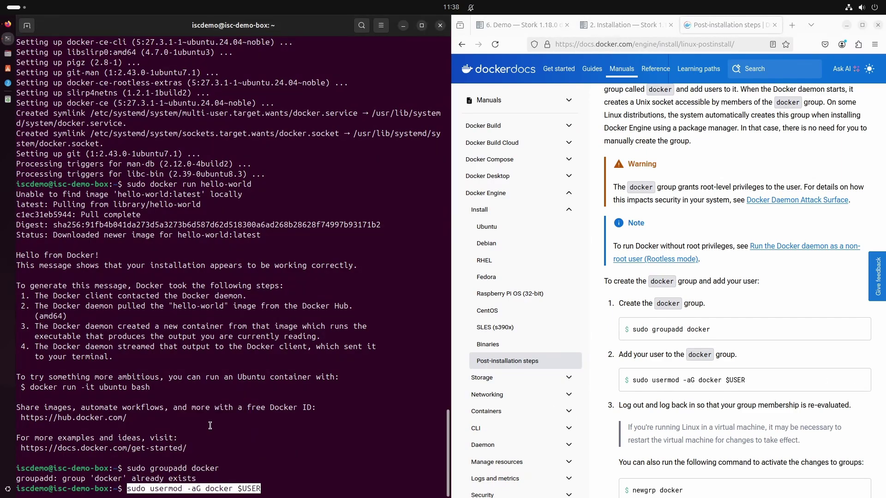
{"action": "key", "text": "Return"}
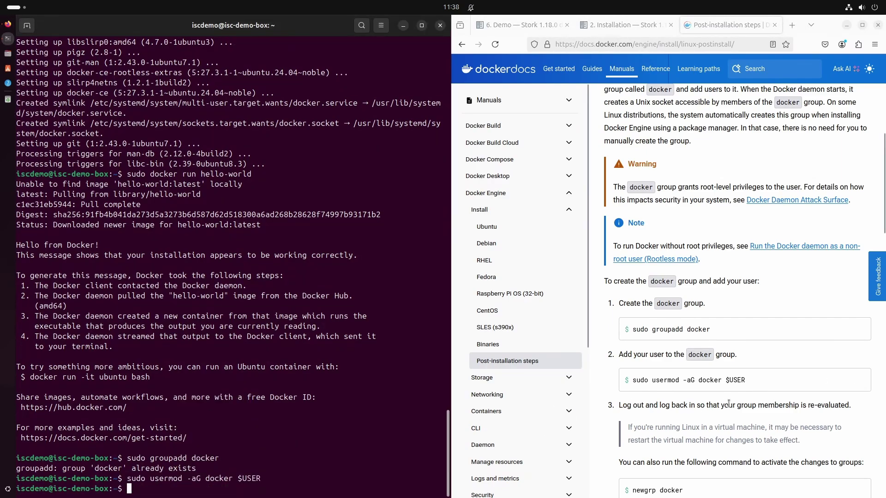
{"action": "scroll", "coordinate": [720, 403], "scroll_direction": "down", "scroll_amount": 5}
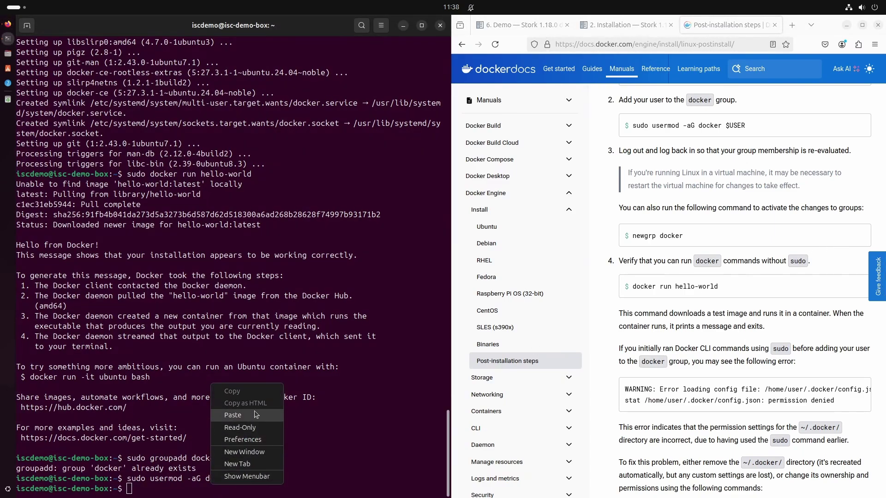
{"action": "left_click", "coordinate": [253, 411]}
{"action": "key", "text": "Return"}
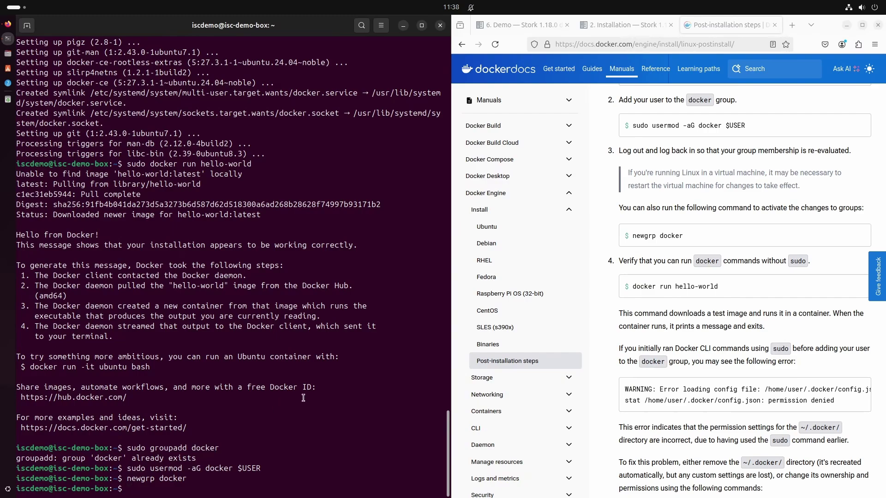
Step: Run docker run hello-world without sudo to verify the group membership
{"action": "left_click", "coordinate": [860, 288]}
{"action": "right_click", "coordinate": [179, 486]}
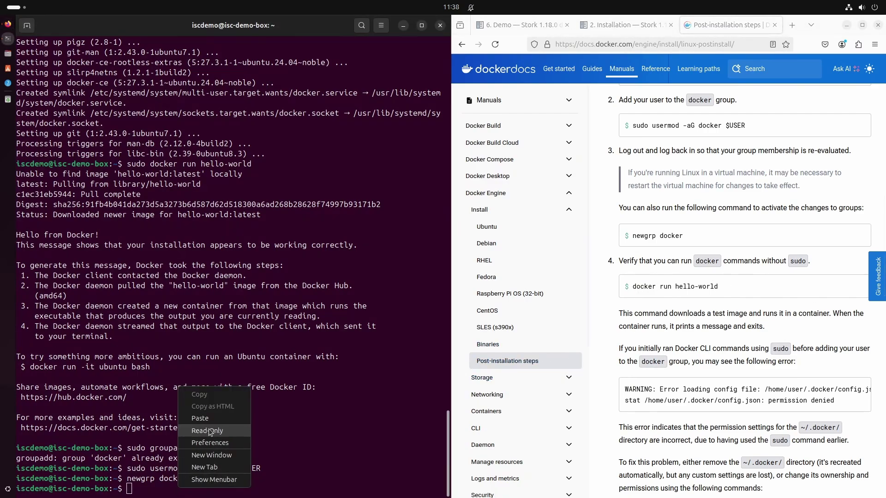
{"action": "left_click", "coordinate": [200, 418]}
{"action": "key", "text": "Return"}
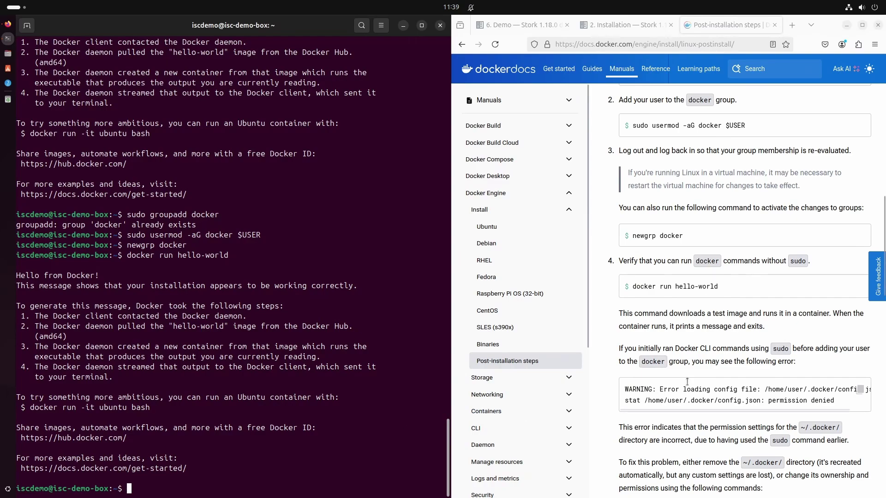
Step: Enable docker.service and containerd.service to start on boot with systemctl enable
{"action": "scroll", "coordinate": [706, 371], "scroll_direction": "down", "scroll_amount": 5}
{"action": "scroll", "coordinate": [765, 331], "scroll_direction": "down", "scroll_amount": 4}
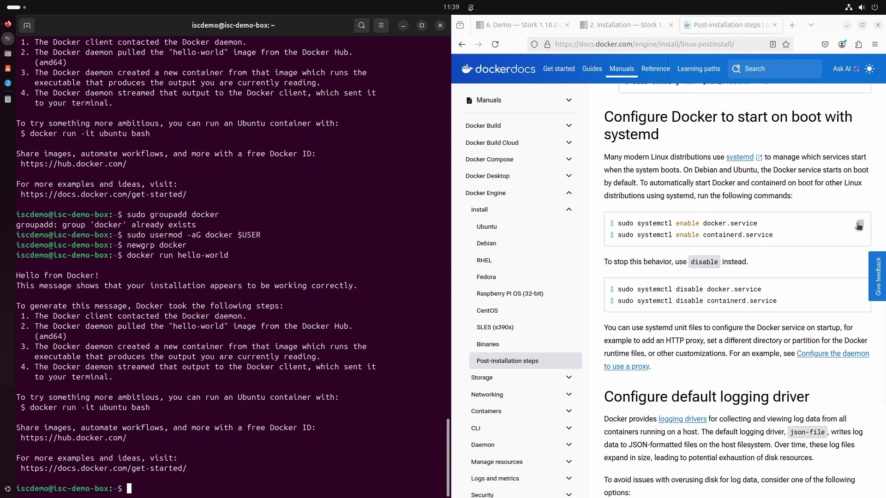
{"action": "left_click", "coordinate": [859, 226]}
{"action": "right_click", "coordinate": [169, 484]}
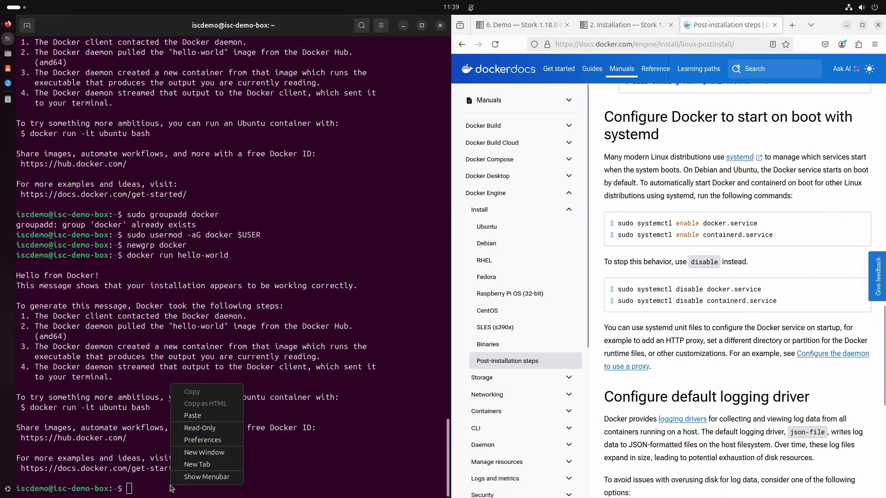
{"action": "left_click", "coordinate": [197, 418]}
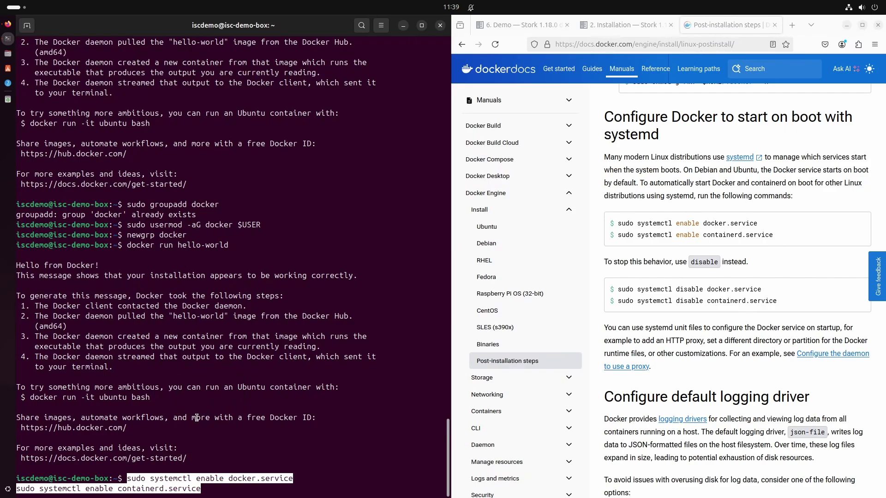
{"action": "key", "text": "Return"}
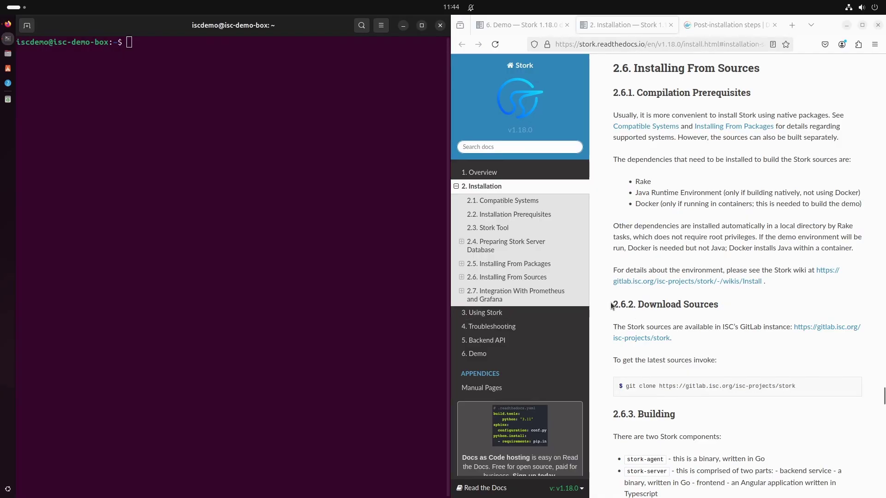
Step: Install git with sudo apt install git (already up to date)
{"action": "left_click_drag", "start_coordinate": [610, 303], "coordinate": [729, 309]}
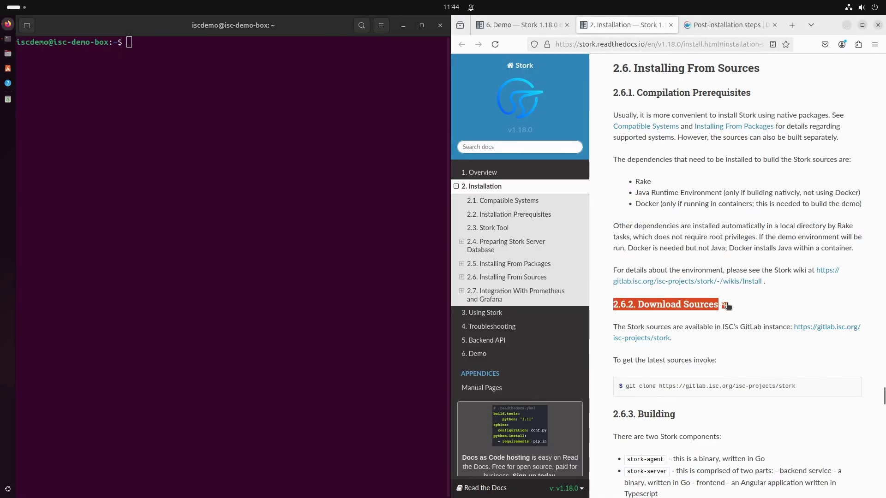
{"action": "left_click", "coordinate": [138, 43]}
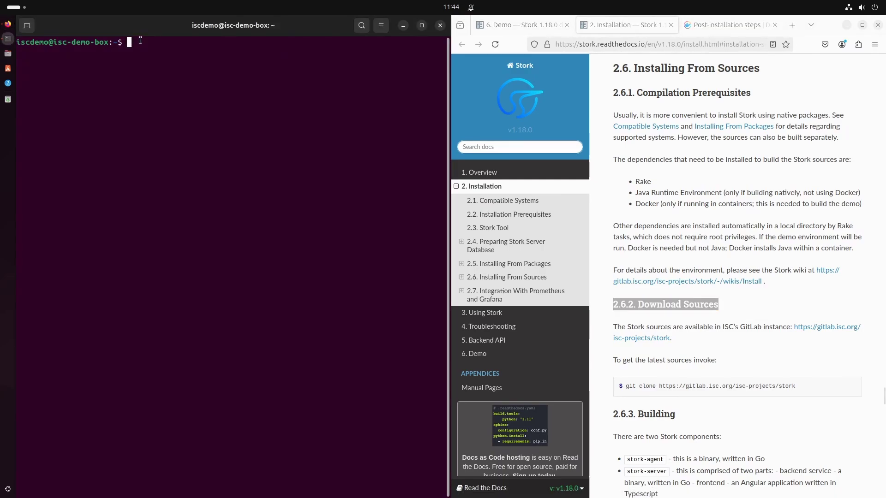
{"action": "type", "text": "sudo apt install git"}
{"action": "key", "text": "Return"}
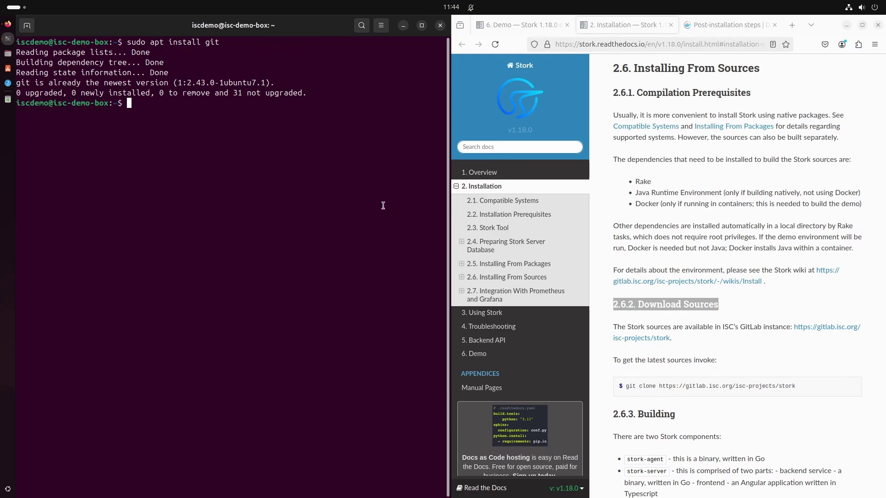
{"action": "left_click", "coordinate": [854, 385]}
{"action": "triple_click", "coordinate": [751, 383]}
{"action": "left_click_drag", "start_coordinate": [795, 385], "coordinate": [688, 386]}
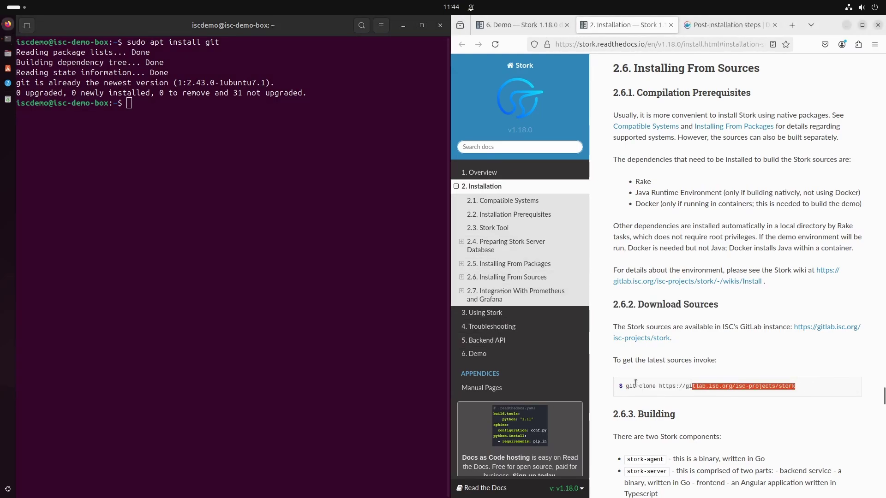
{"action": "left_click_drag", "start_coordinate": [625, 385], "coordinate": [796, 386]}
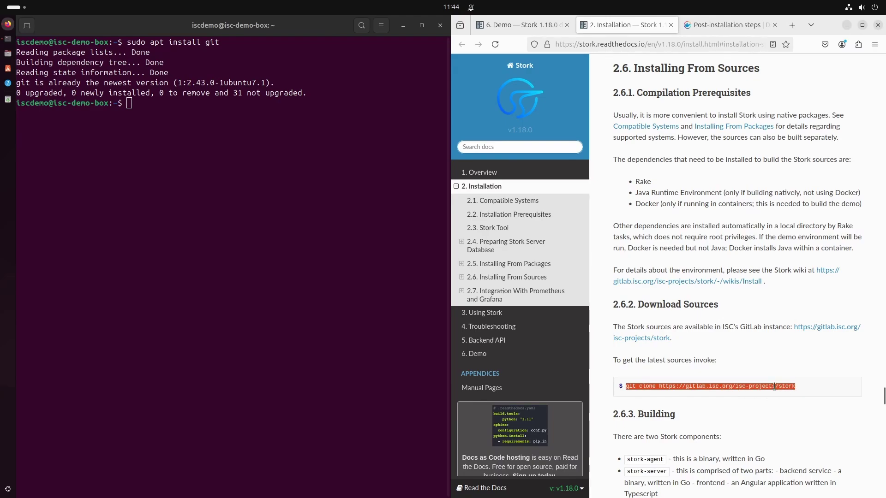
{"action": "right_click", "coordinate": [773, 386]}
{"action": "left_click", "coordinate": [708, 278]}
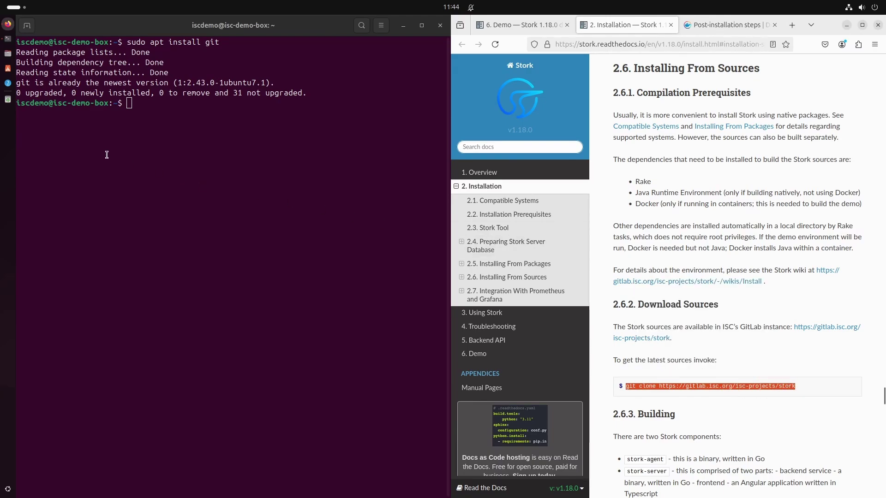
{"action": "right_click", "coordinate": [128, 102]}
{"action": "left_click", "coordinate": [166, 133]}
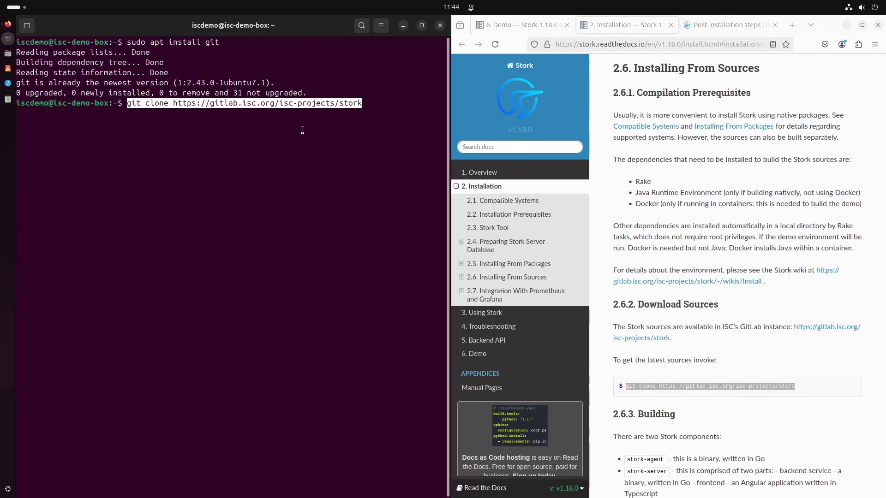
{"action": "key", "text": "Return"}
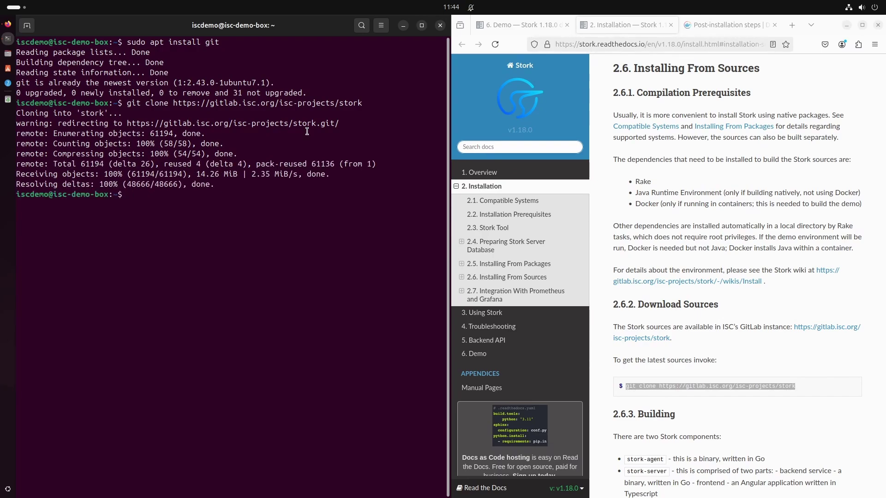
Step: Enter the stork folder, list its files, and launch the Docker demo with rake demo:up
{"action": "type", "text": "ls"}
{"action": "key", "text": "Return"}
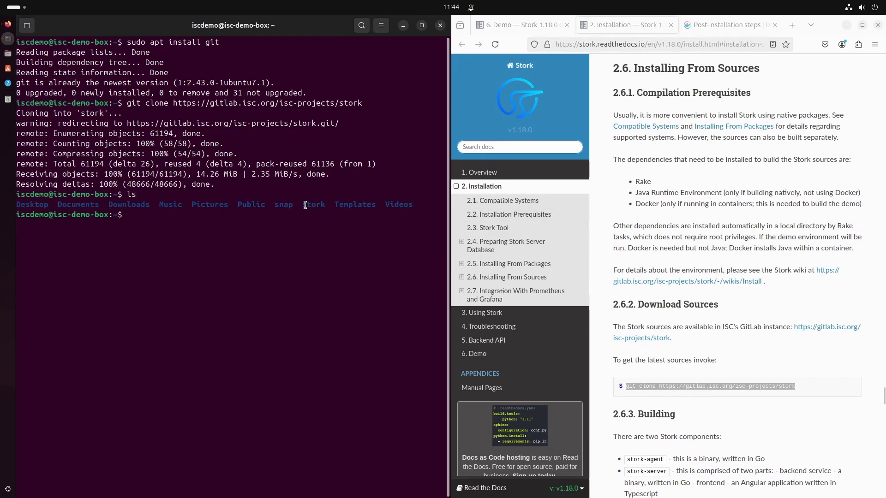
{"action": "type", "text": "cd stork"}
{"action": "key", "text": "Return"}
{"action": "type", "text": "ls"}
{"action": "key", "text": "Return"}
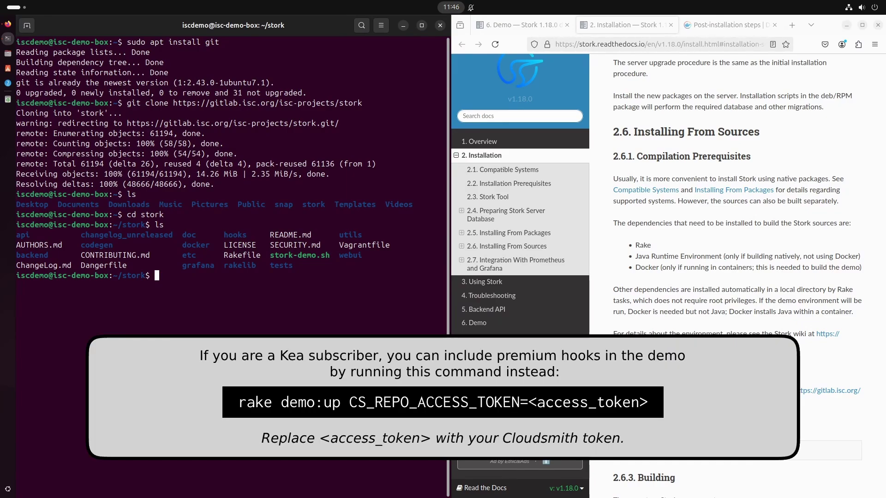
{"action": "type", "text": "rake demo:up"}
{"action": "key", "text": "Return"}
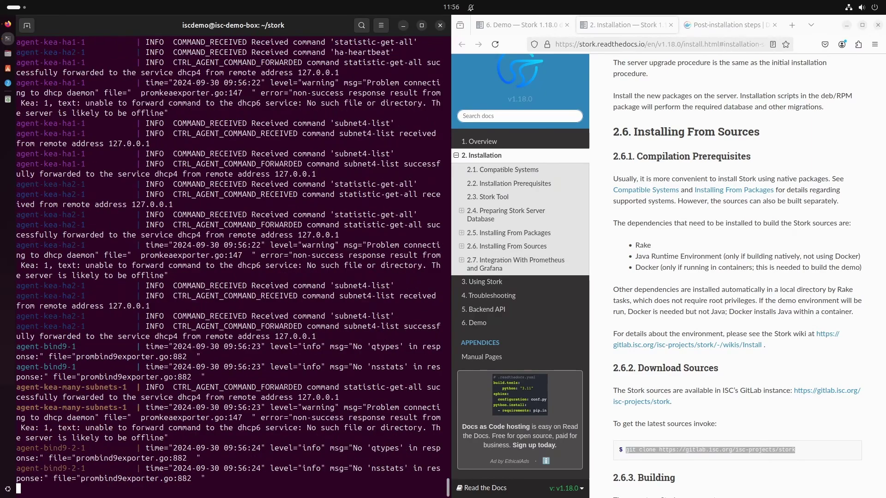
Step: Let the demo build finish while container logs stream, then open a new browser tab
{"action": "left_click", "coordinate": [791, 25]}
Step: Load localhost:8080 and enter the default administrator login and password, then press Ctrl+C
{"action": "type", "text": "lo"}
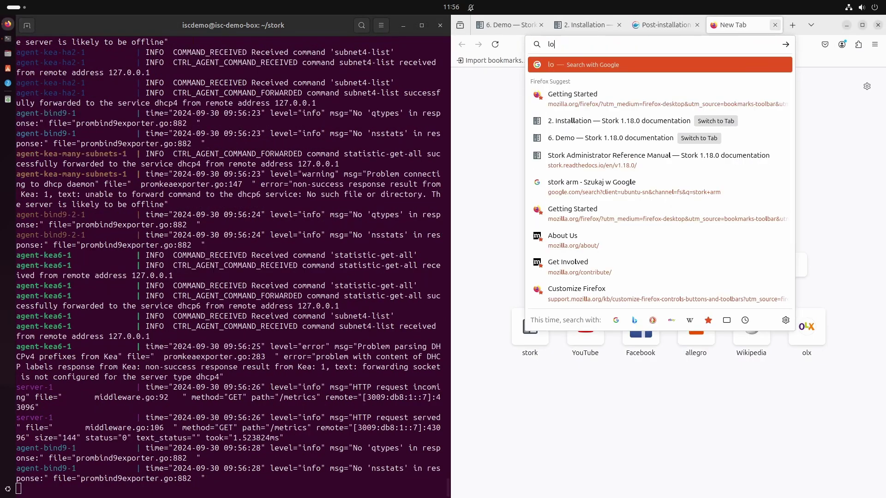
{"action": "type", "text": "calhost:"}
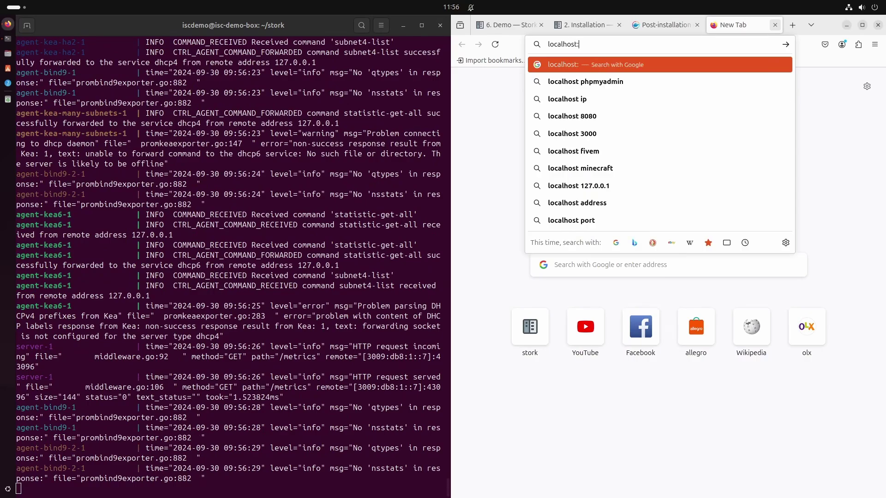
{"action": "type", "text": "8080"}
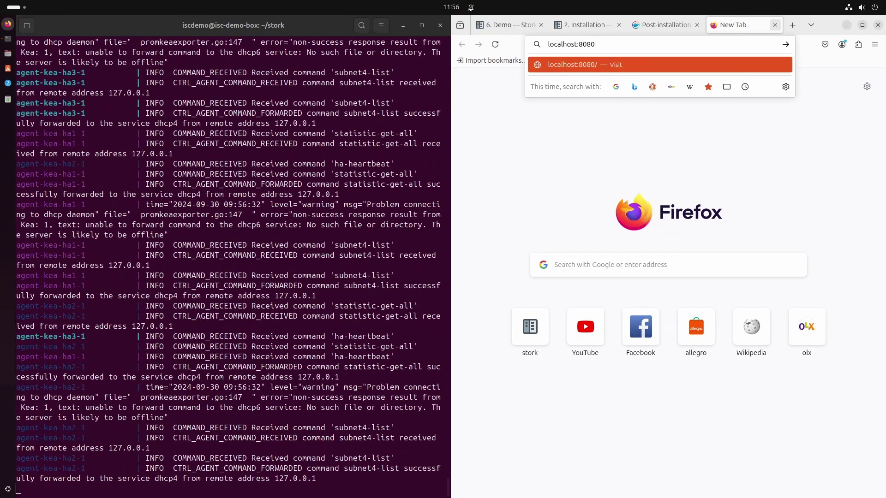
{"action": "key", "text": "Return"}
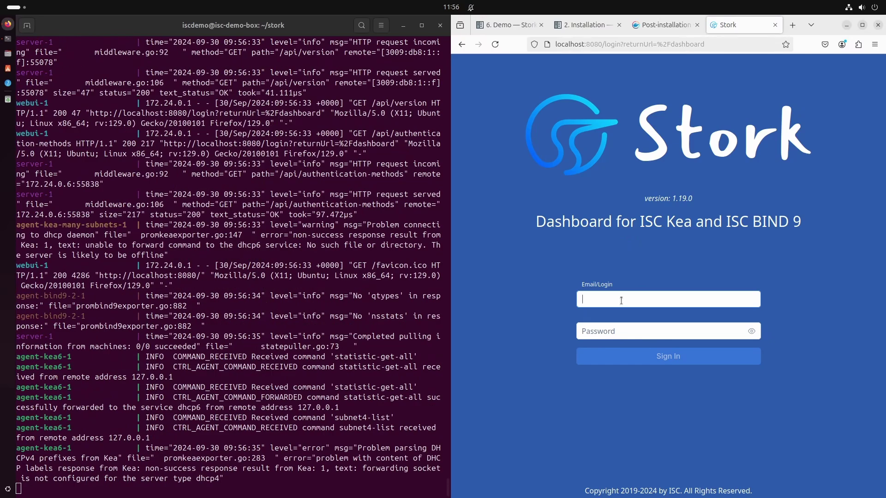
{"action": "type", "text": "admin"}
{"action": "key", "text": "Tab"}
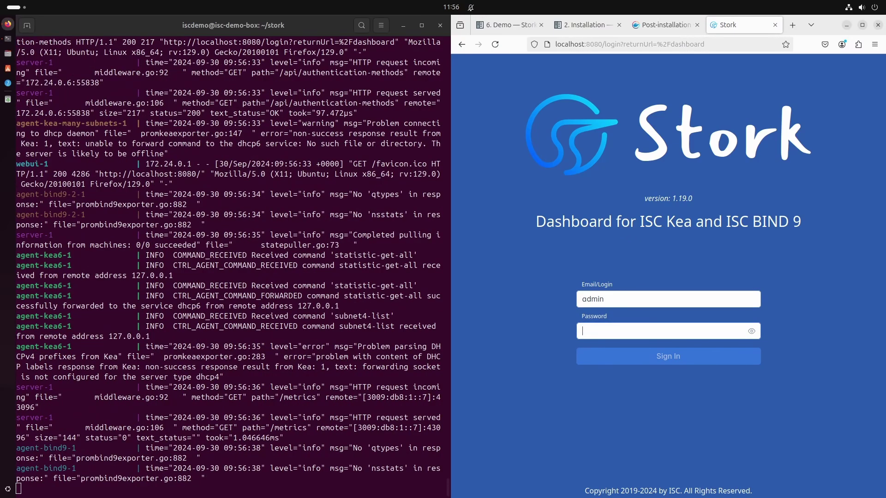
{"action": "type", "text": "admi"}
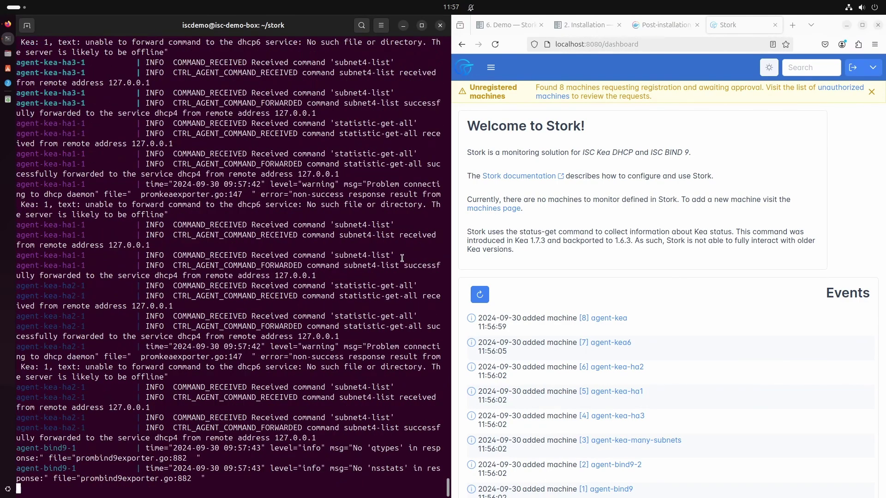
{"action": "key", "text": "ctrl+c"}
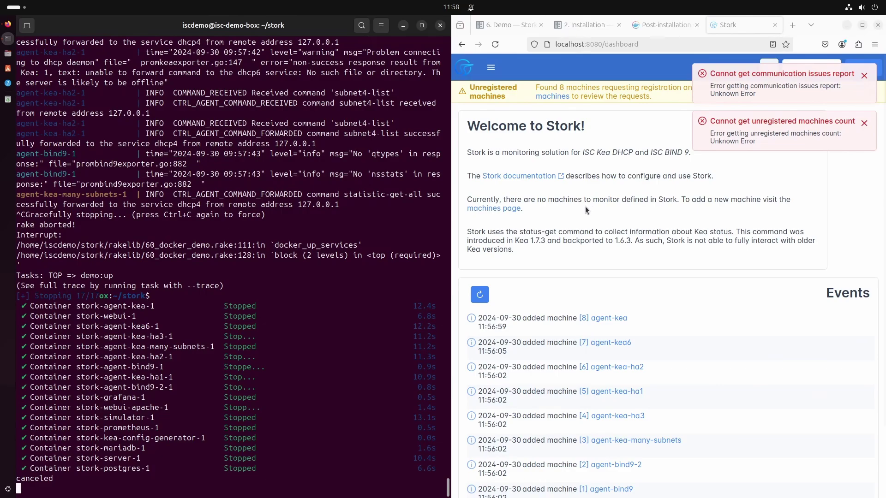
Step: Reload the Stork dashboard page to confirm it no longer responds
{"action": "left_click", "coordinate": [495, 45]}
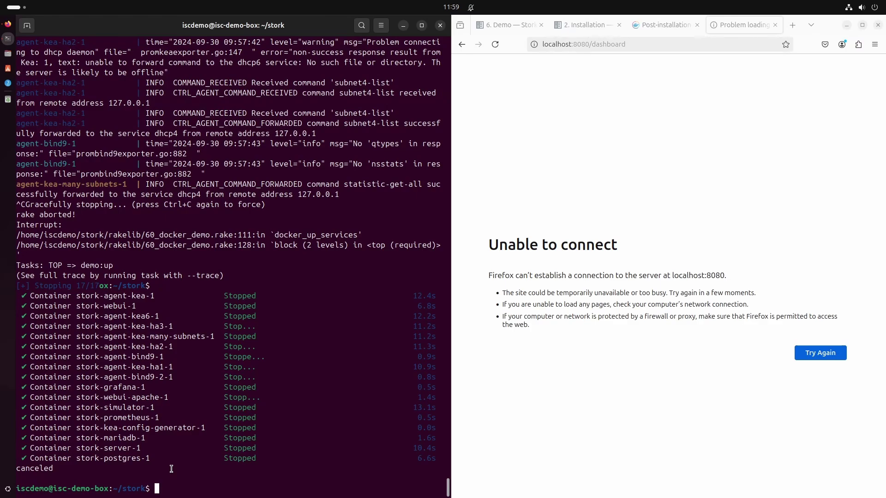
Step: Run rake demo:up DETACH=true to relaunch all 17 containers in the background
{"action": "type", "text": "rake demo:up DETACH"}
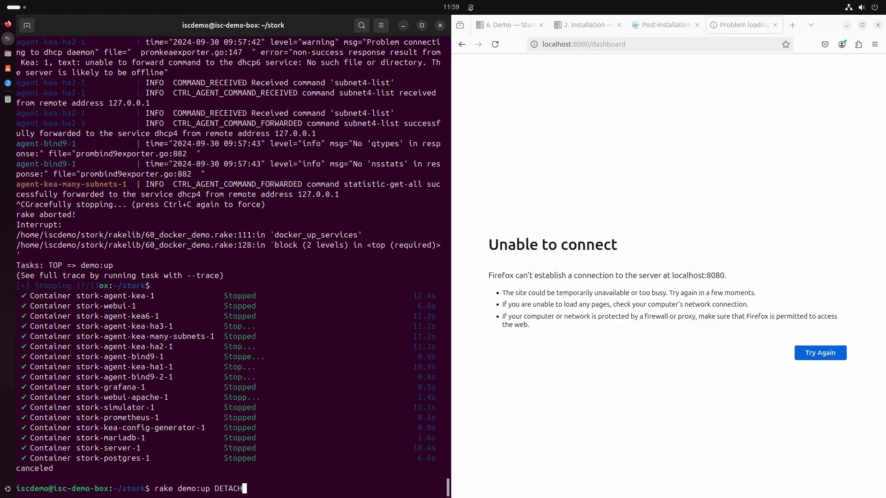
{"action": "type", "text": "=true"}
{"action": "key", "text": "Return"}
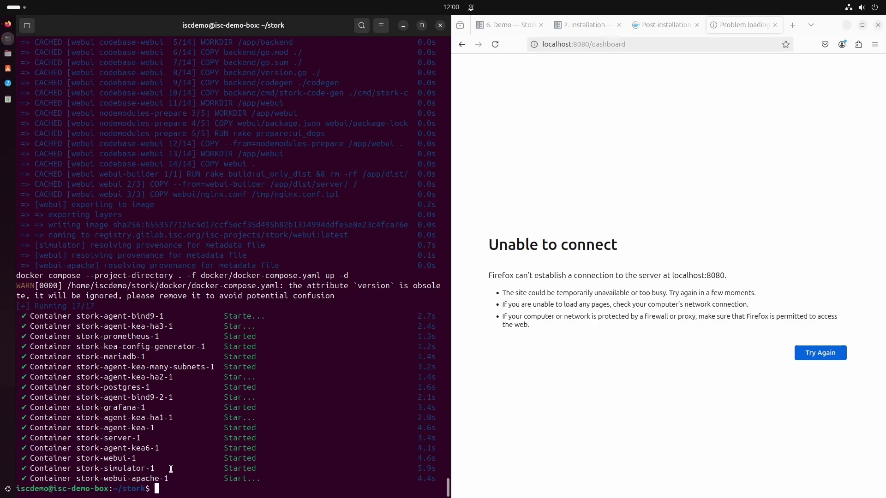
Step: Reload localhost:8080/dashboard in Firefox, then start entering rake demo:down in the terminal
{"action": "left_click", "coordinate": [640, 45]}
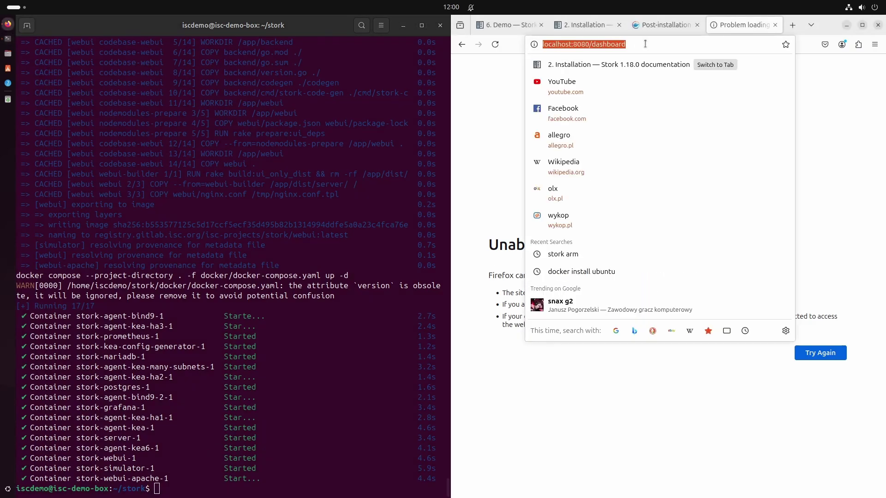
{"action": "key", "text": "shift+Left"}
{"action": "key", "text": "shift+Left"}
{"action": "key", "text": "shift+Left"}
{"action": "key", "text": "shift+Left"}
{"action": "key", "text": "shift+Left"}
{"action": "key", "text": "shift+Left"}
{"action": "key", "text": "shift+Left"}
{"action": "key", "text": "shift+Left"}
{"action": "key", "text": "shift+Left"}
{"action": "type", "text": "d"}
{"action": "key", "text": "Return"}
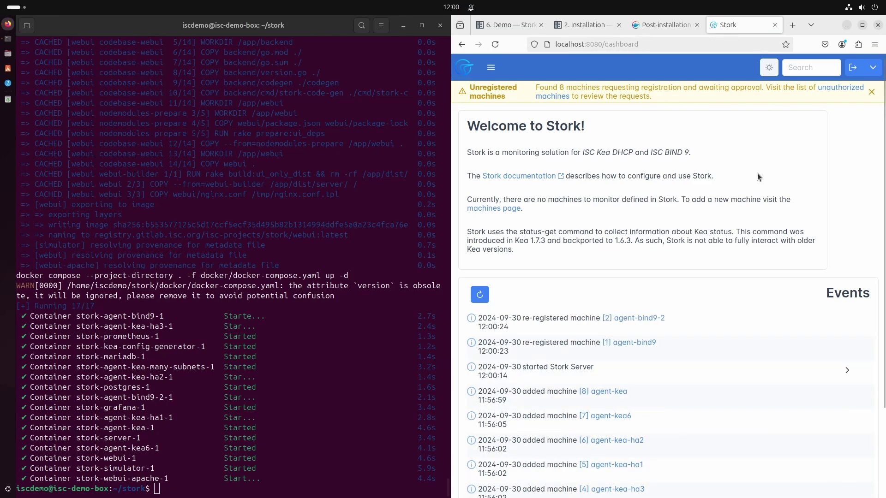
{"action": "left_click", "coordinate": [281, 485]}
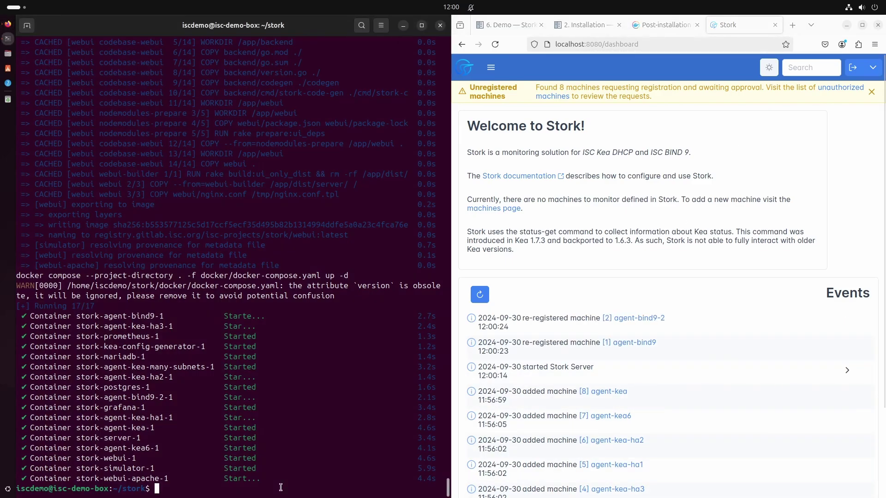
{"action": "type", "text": "rake demo:down"}
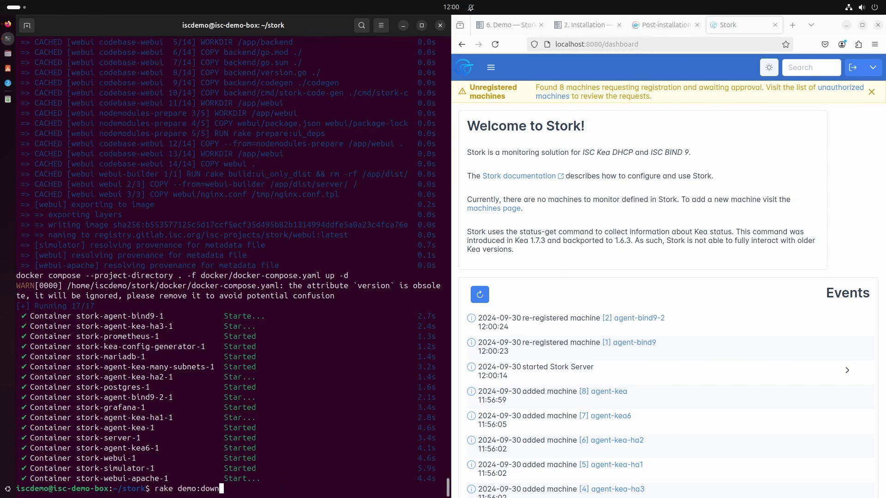
Step: Execute rake demo:down to remove the demo's containers, images and networks
{"action": "key", "text": "Return"}
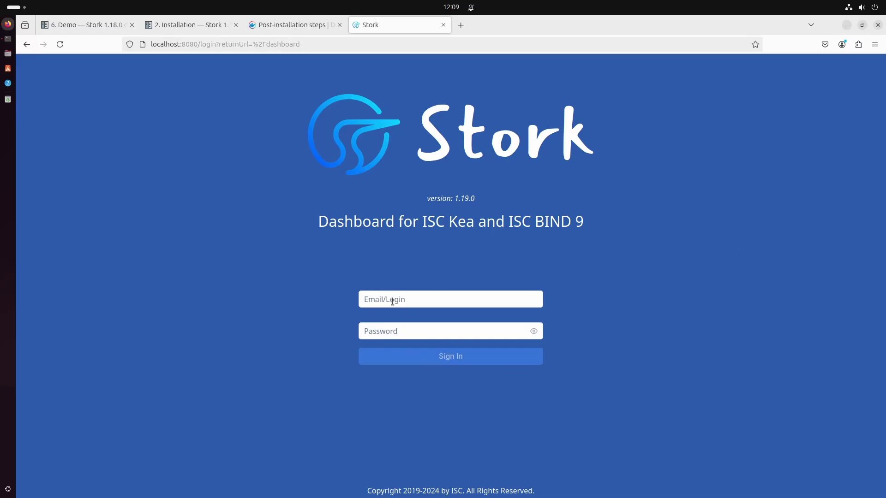
Step: Sign in to Stork as admin with the default administrator password
{"action": "left_click", "coordinate": [387, 299]}
{"action": "type", "text": "admin"}
{"action": "key", "text": "Tab"}
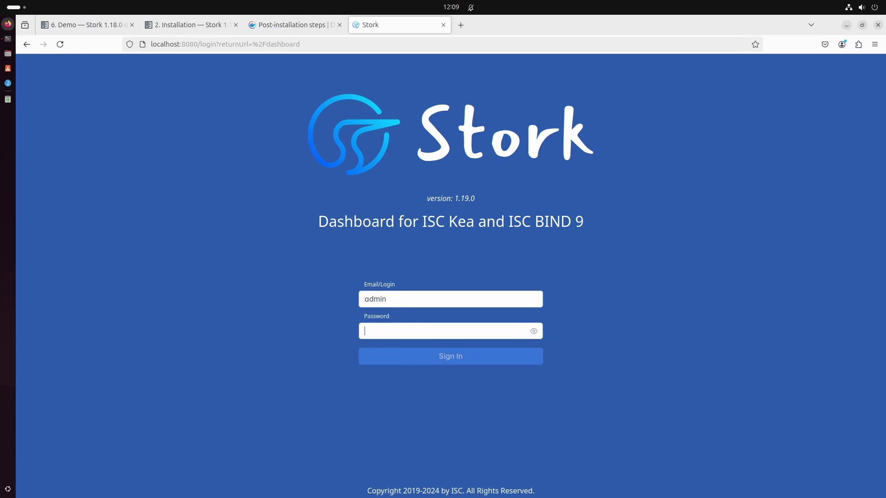
{"action": "type", "text": "admin"}
{"action": "key", "text": "Return"}
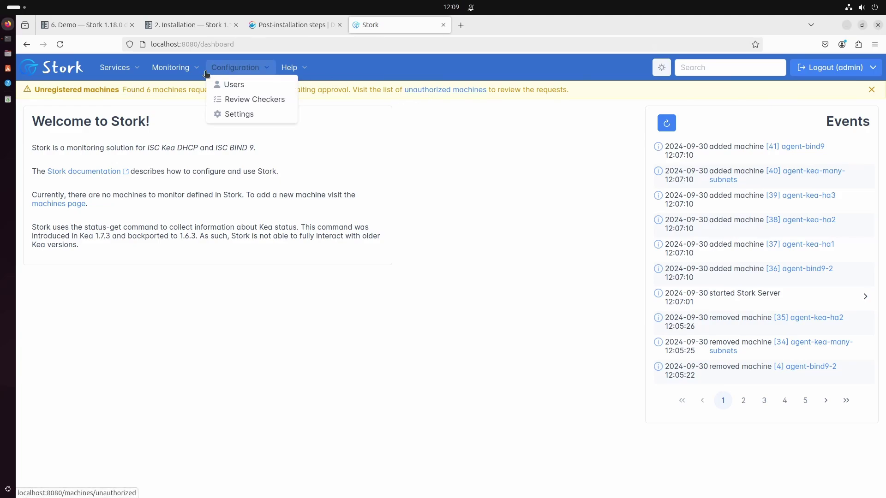
{"action": "mouse_move", "coordinate": [134, 74]}
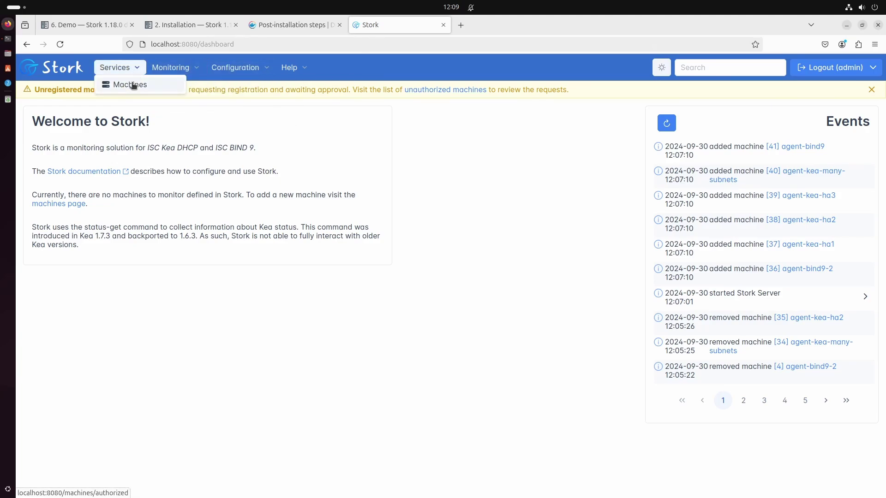
Step: In Services > Machines, select all six unauthorized machines, authorize them, and view the Authorized list
{"action": "left_click", "coordinate": [131, 85]}
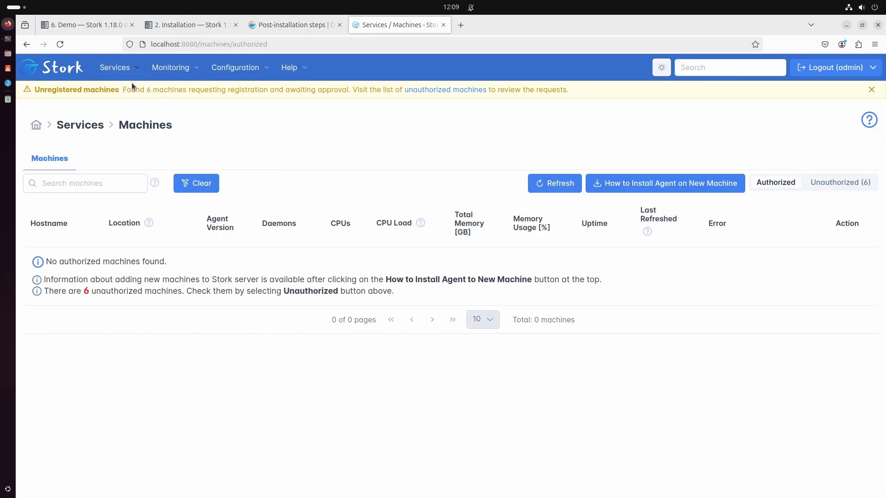
{"action": "left_click", "coordinate": [846, 185]}
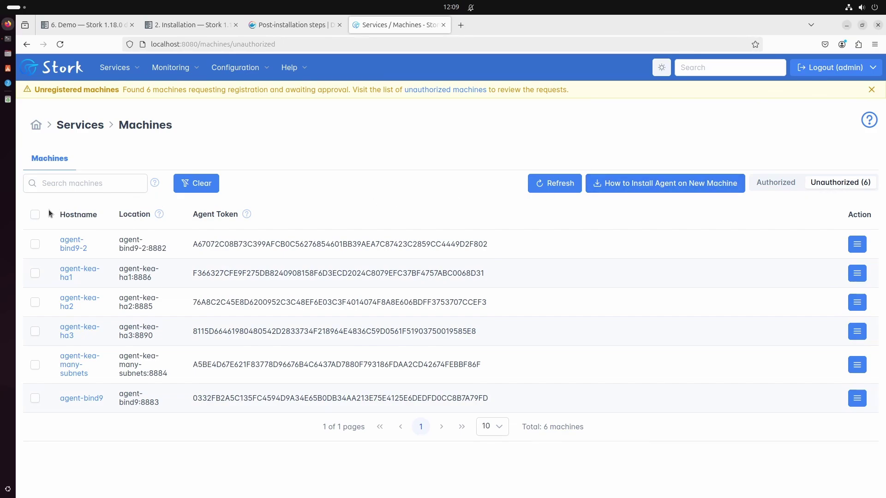
{"action": "left_click", "coordinate": [35, 216]}
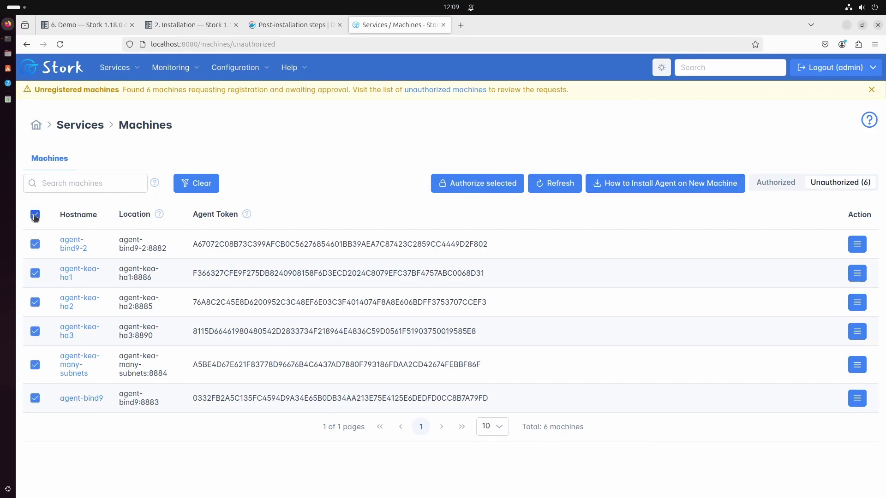
{"action": "left_click", "coordinate": [495, 186]}
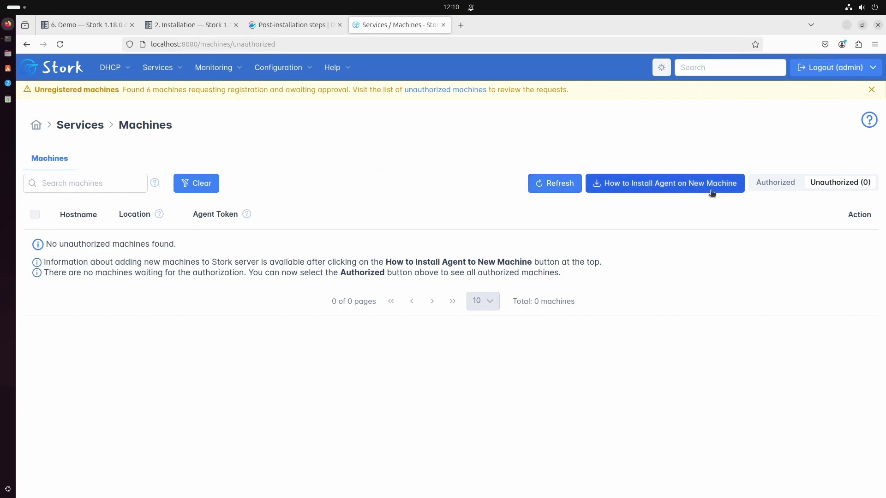
{"action": "left_click", "coordinate": [771, 185]}
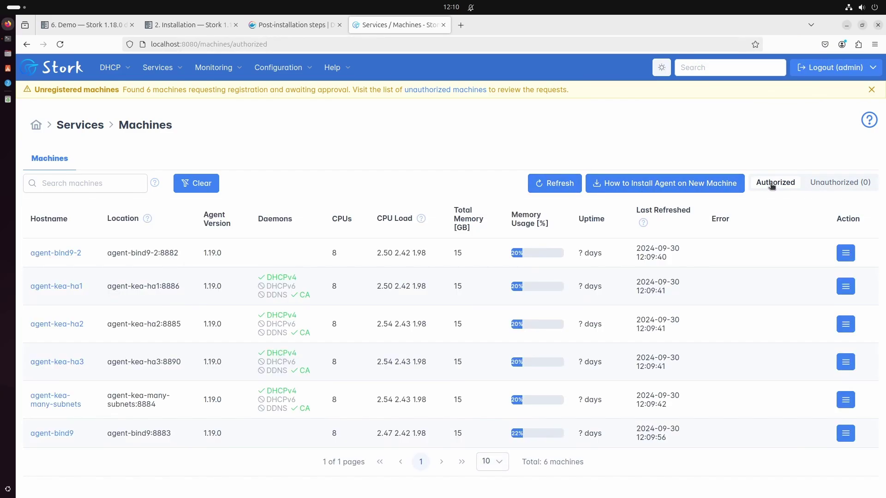